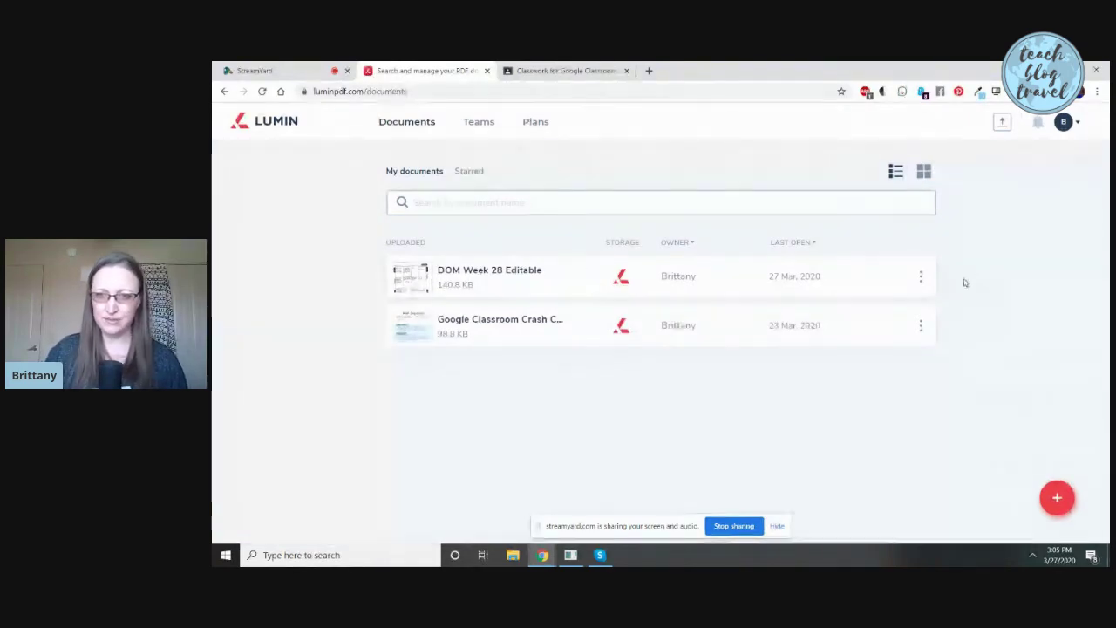
{"action": "left_click", "coordinate": [921, 277]}
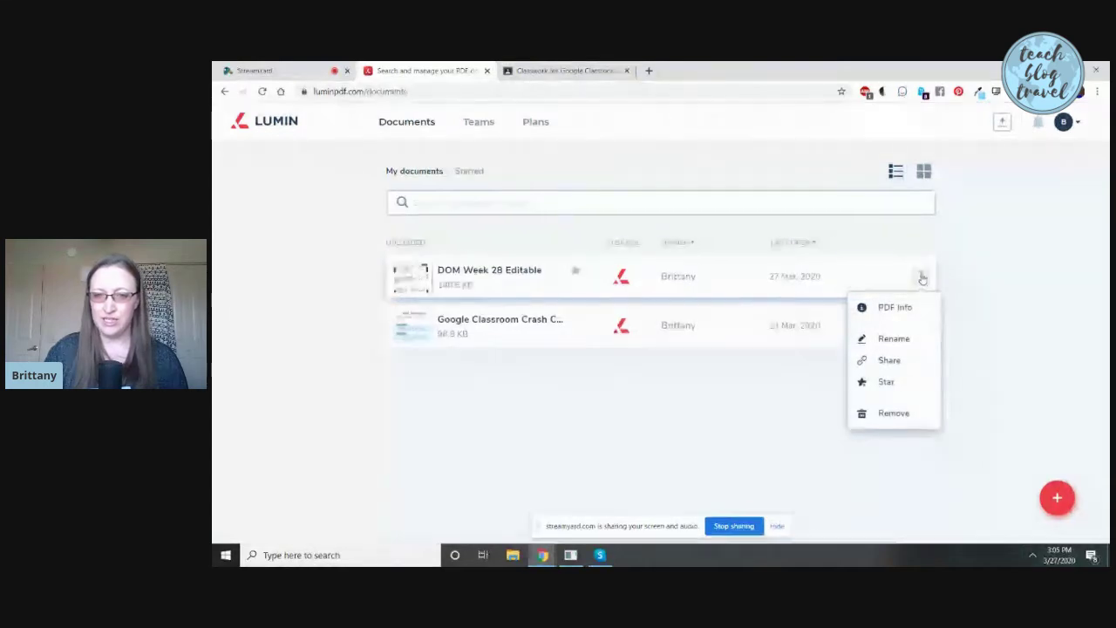
{"action": "left_click", "coordinate": [947, 264]}
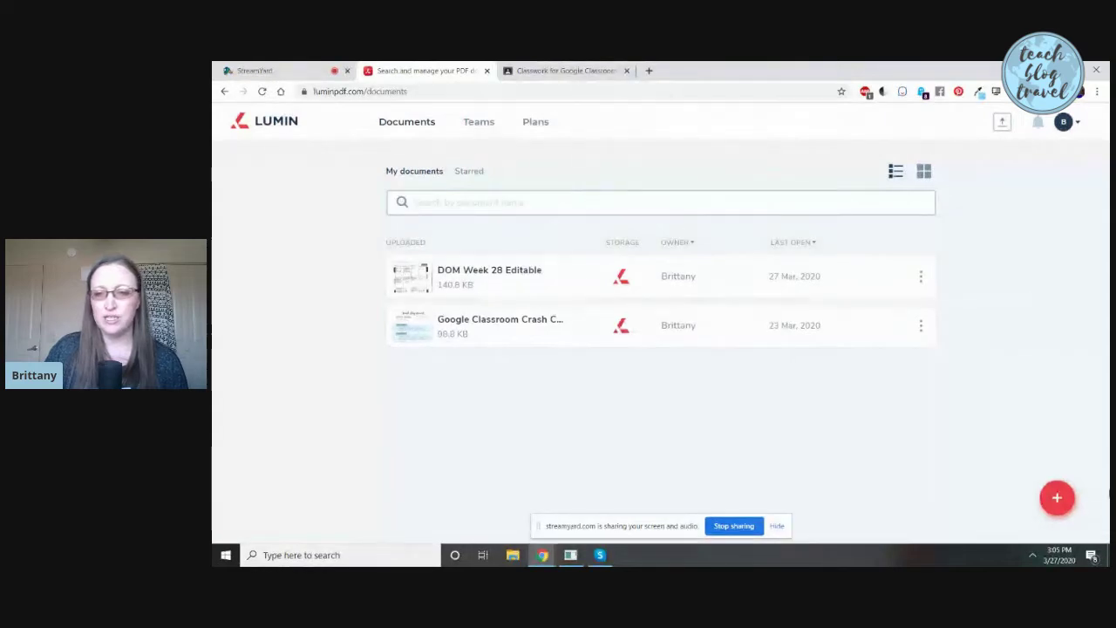
Step: Start an upload from Google Drive and choose the Google account to connect with Lumin PDF
{"action": "left_click", "coordinate": [1057, 498]}
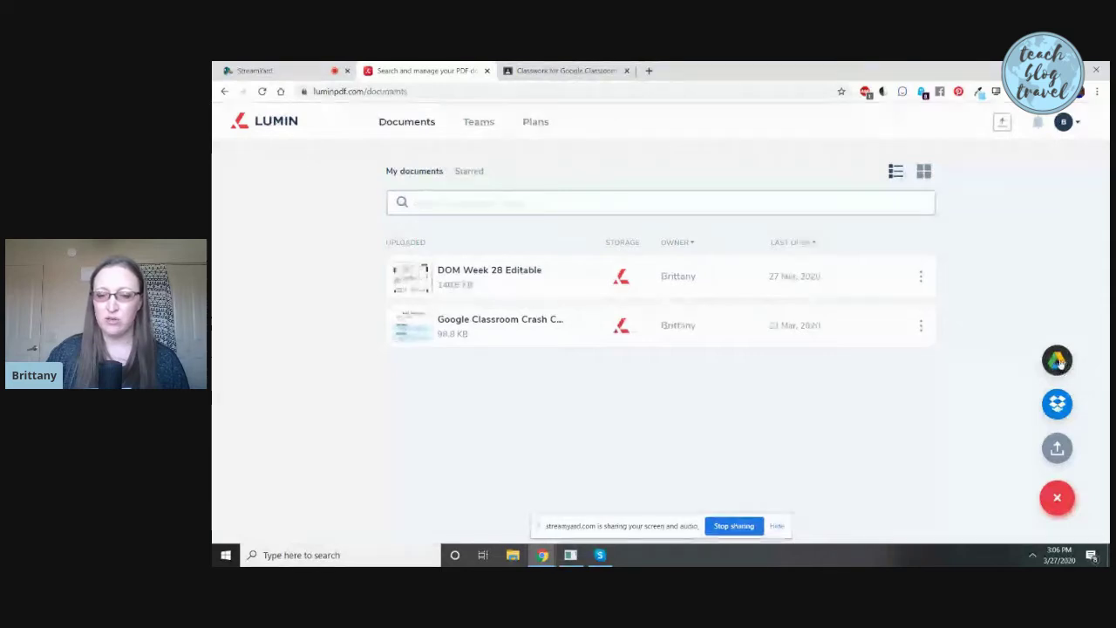
{"action": "left_click", "coordinate": [1056, 361]}
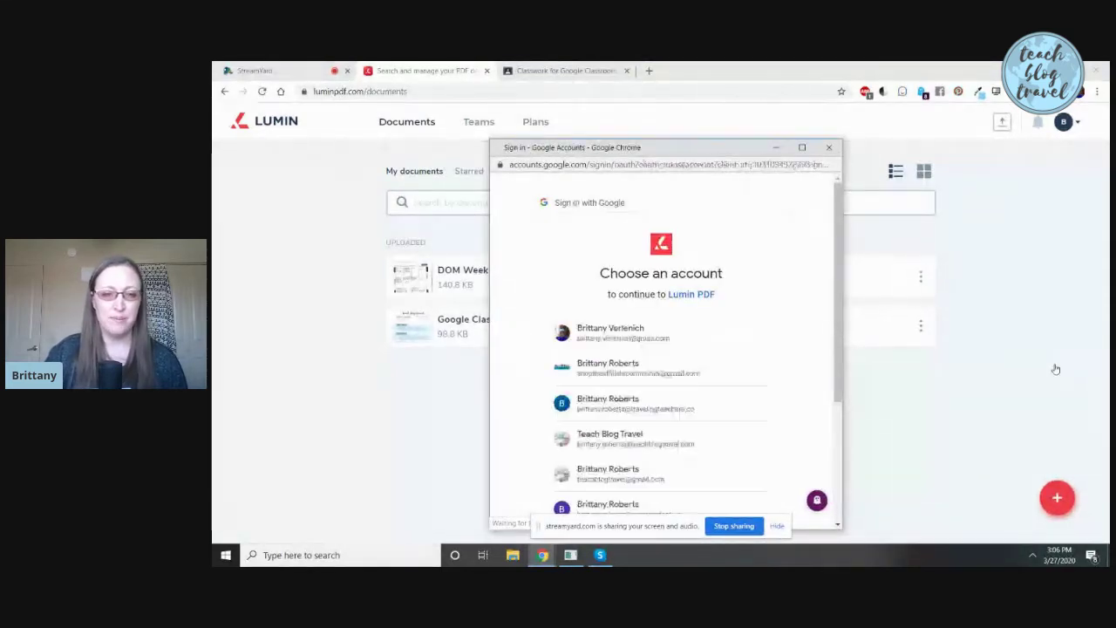
{"action": "scroll", "coordinate": [692, 342], "scroll_direction": "down", "scroll_amount": 3}
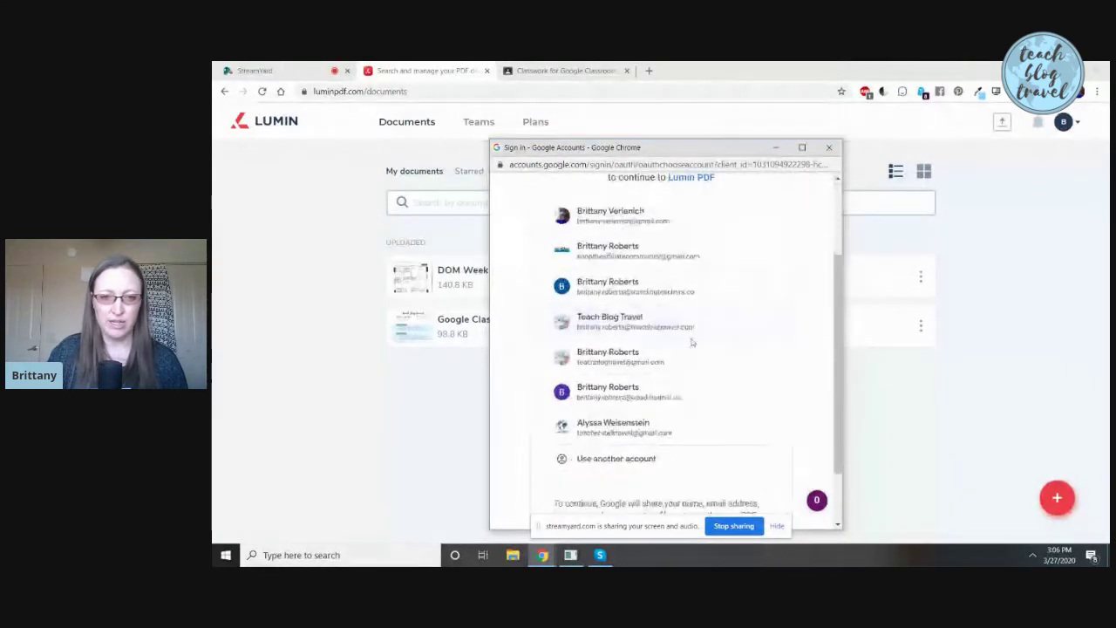
{"action": "scroll", "coordinate": [681, 287], "scroll_direction": "up", "scroll_amount": 5}
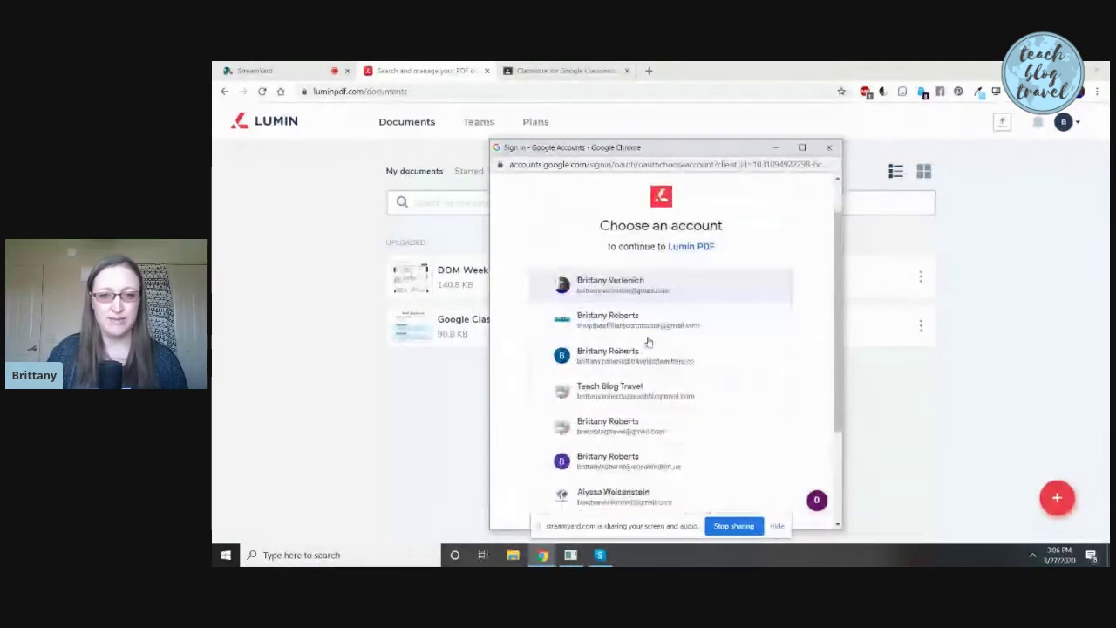
{"action": "scroll", "coordinate": [634, 261], "scroll_direction": "down", "scroll_amount": 5}
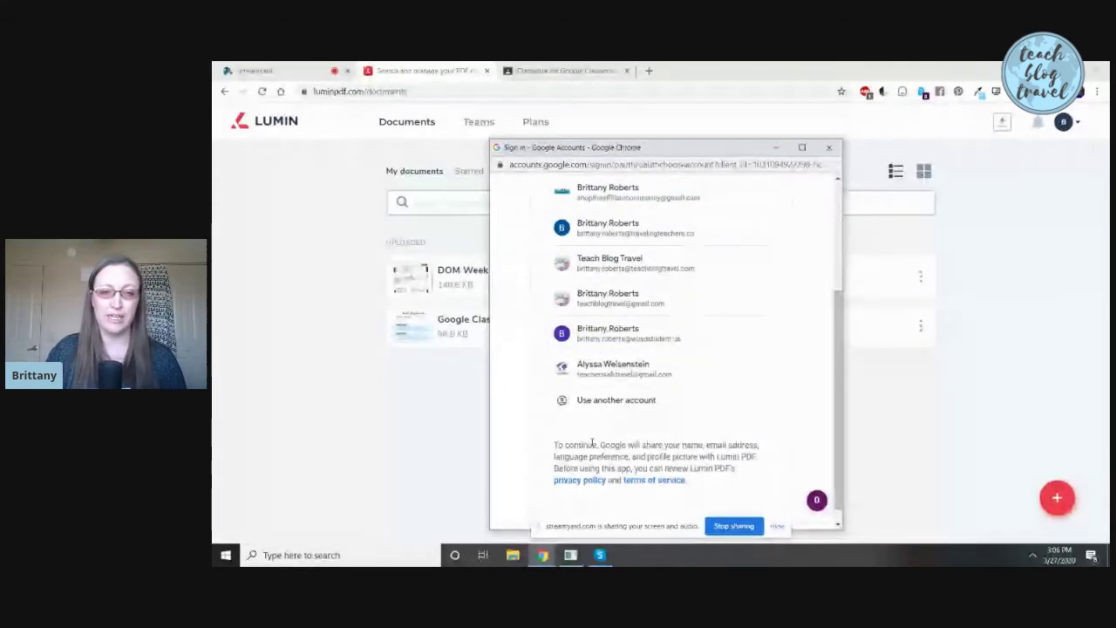
{"action": "scroll", "coordinate": [588, 443], "scroll_direction": "up", "scroll_amount": 1}
{"action": "left_click", "coordinate": [613, 366]}
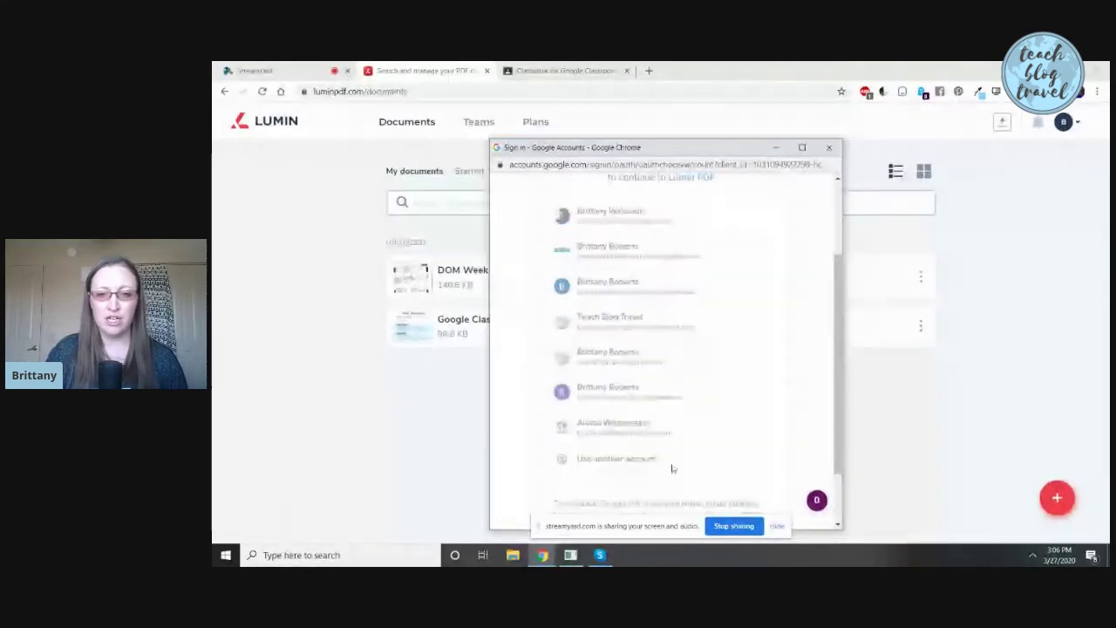
{"action": "left_click", "coordinate": [670, 410]}
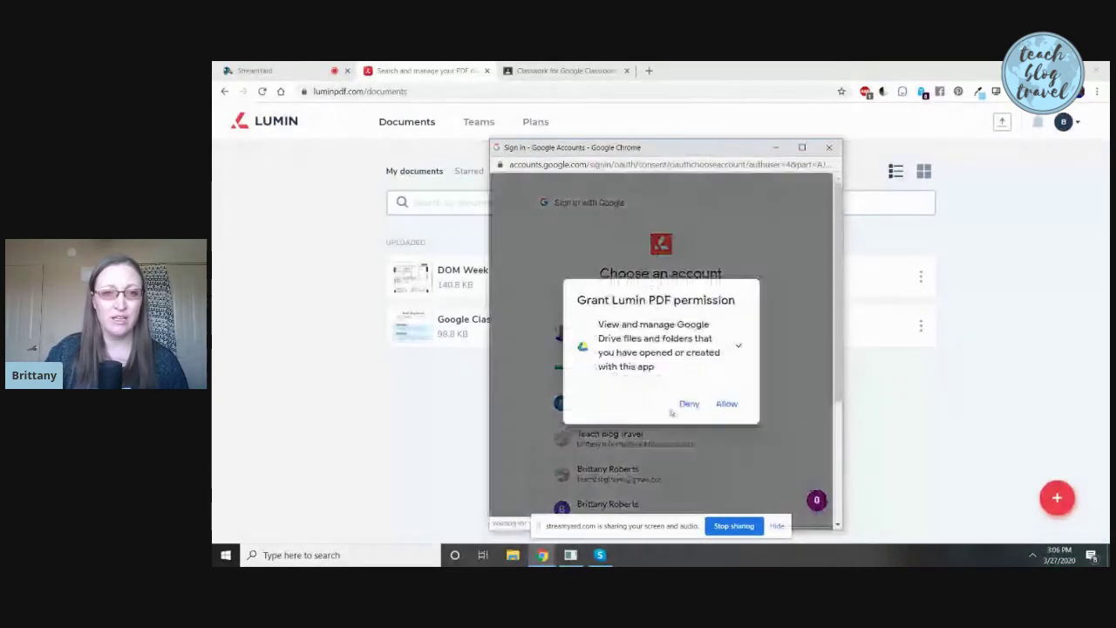
Step: Grant Lumin PDF permission to view and manage Google Drive files and folders opened or created with the app
{"action": "left_click", "coordinate": [727, 403]}
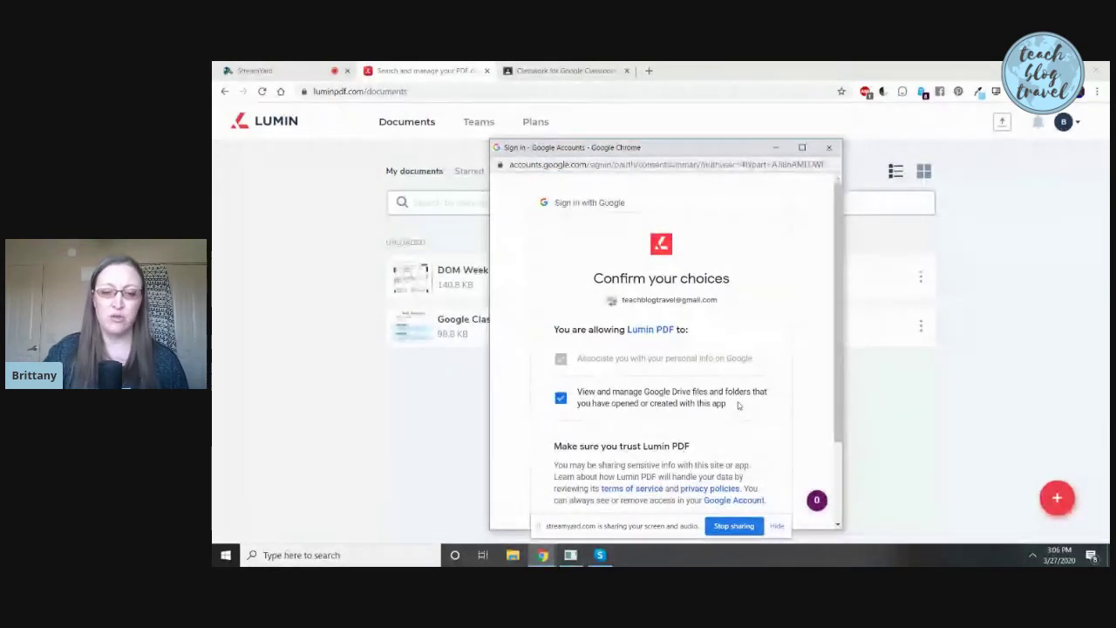
{"action": "scroll", "coordinate": [738, 404], "scroll_direction": "down", "scroll_amount": 2}
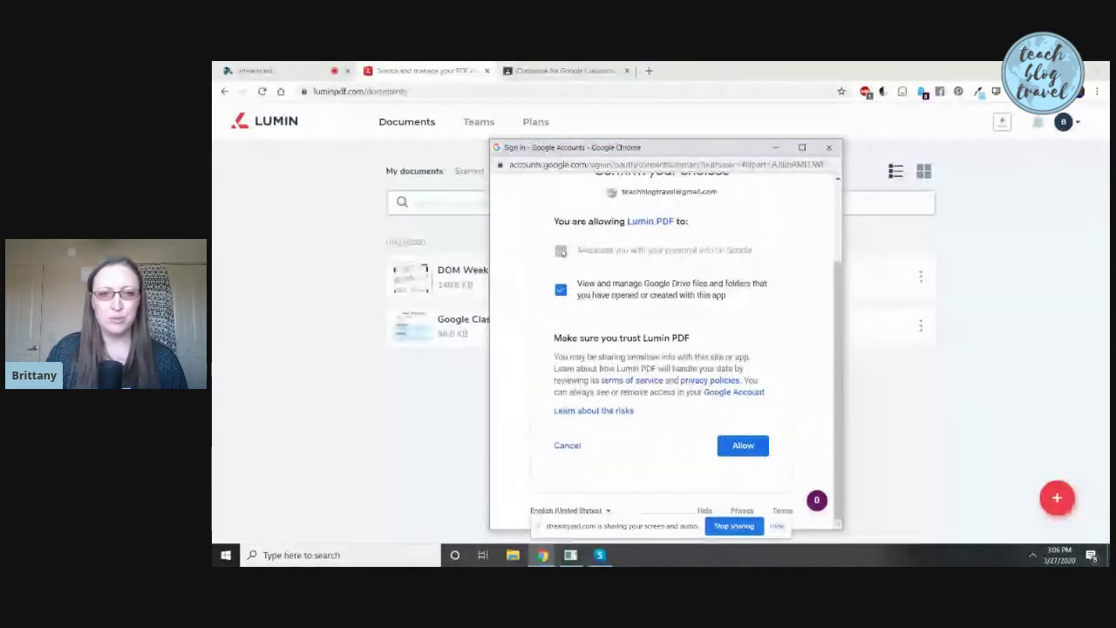
{"action": "left_click", "coordinate": [741, 446]}
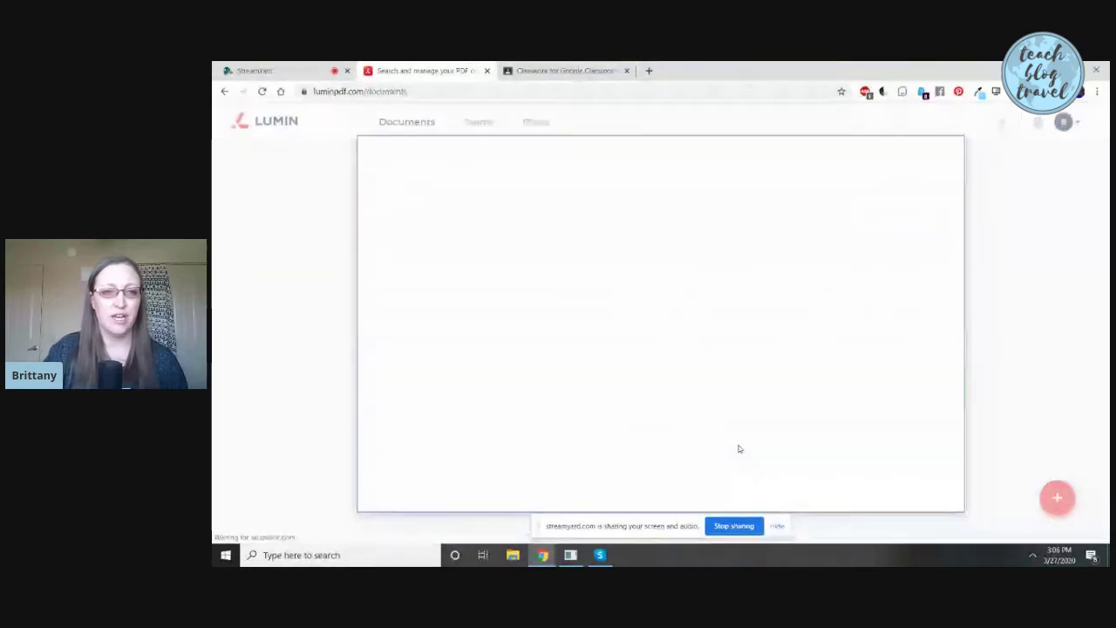
Step: Try to sign in to Google in the Drive file picker, and close the picker
{"action": "left_click", "coordinate": [661, 356]}
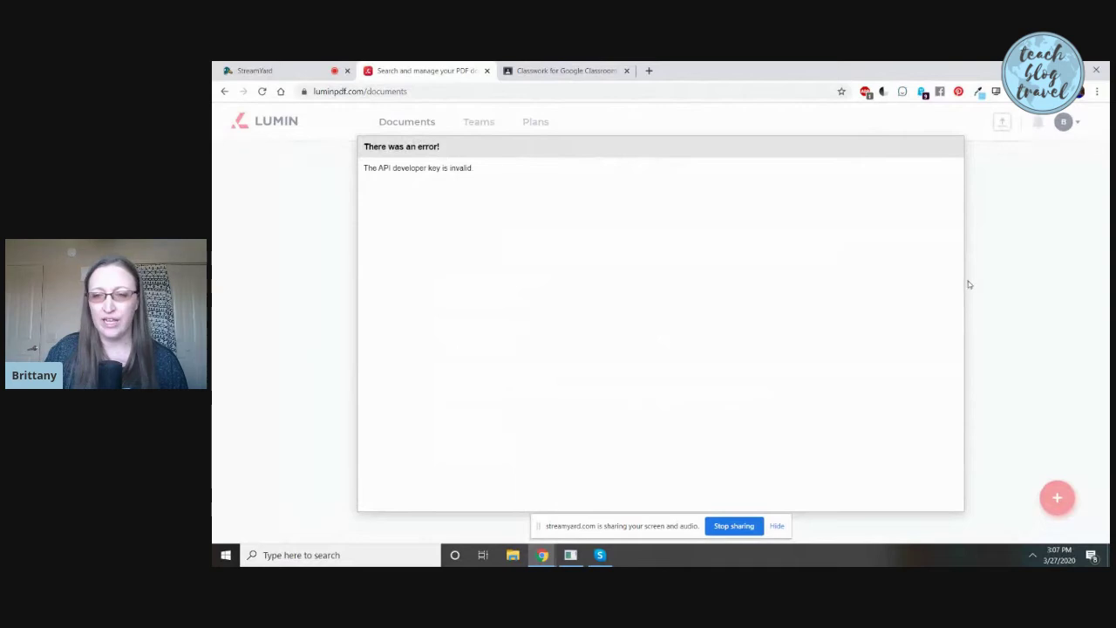
{"action": "left_click", "coordinate": [224, 90]}
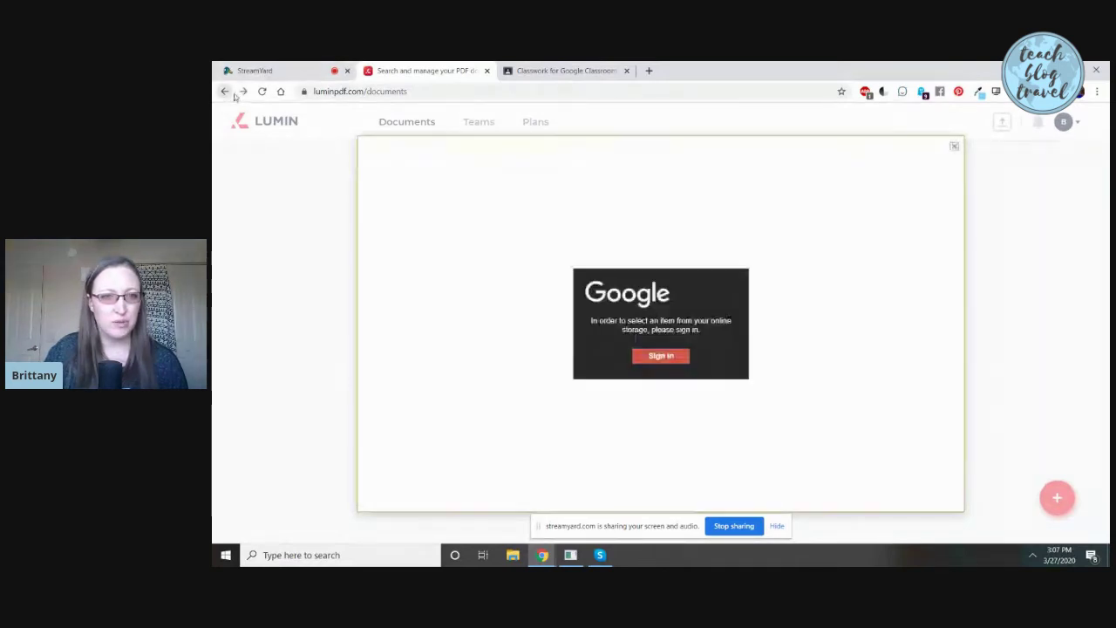
{"action": "left_click", "coordinate": [953, 145]}
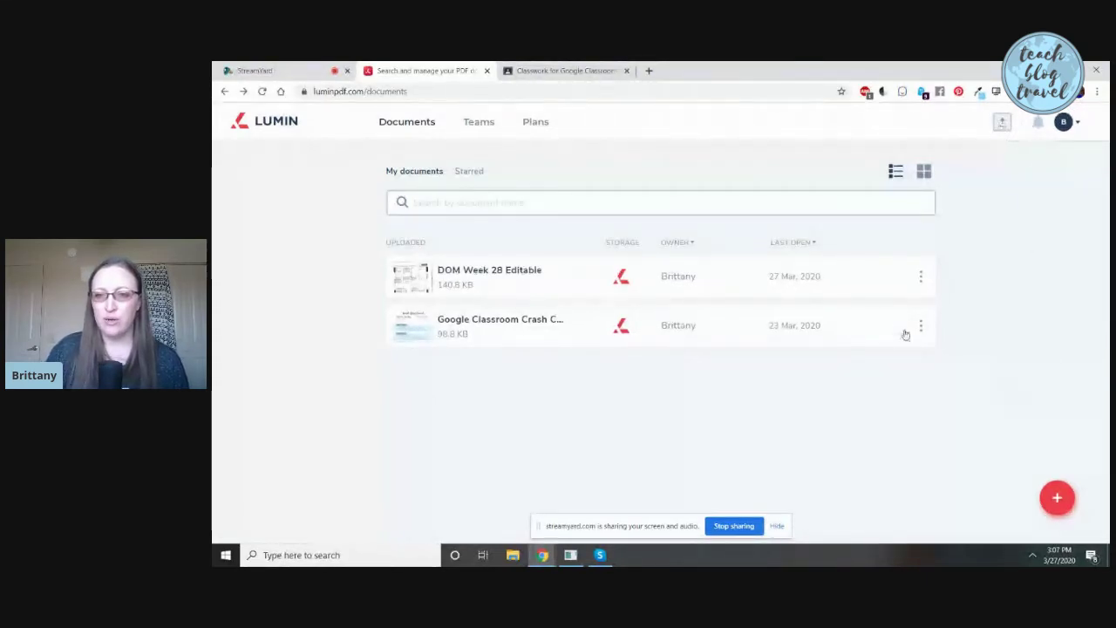
Step: Upload the PDF "DOM Week 28 Editable" from the computer's Downloads folder, searching the folder for "dom"
{"action": "left_click", "coordinate": [1056, 499]}
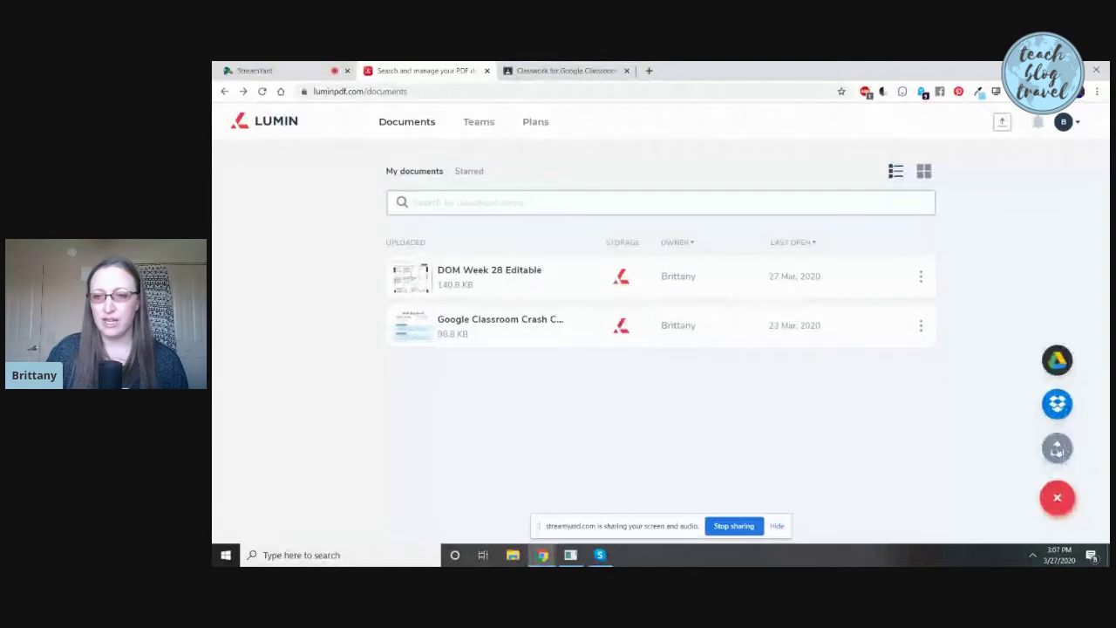
{"action": "left_click", "coordinate": [1056, 446]}
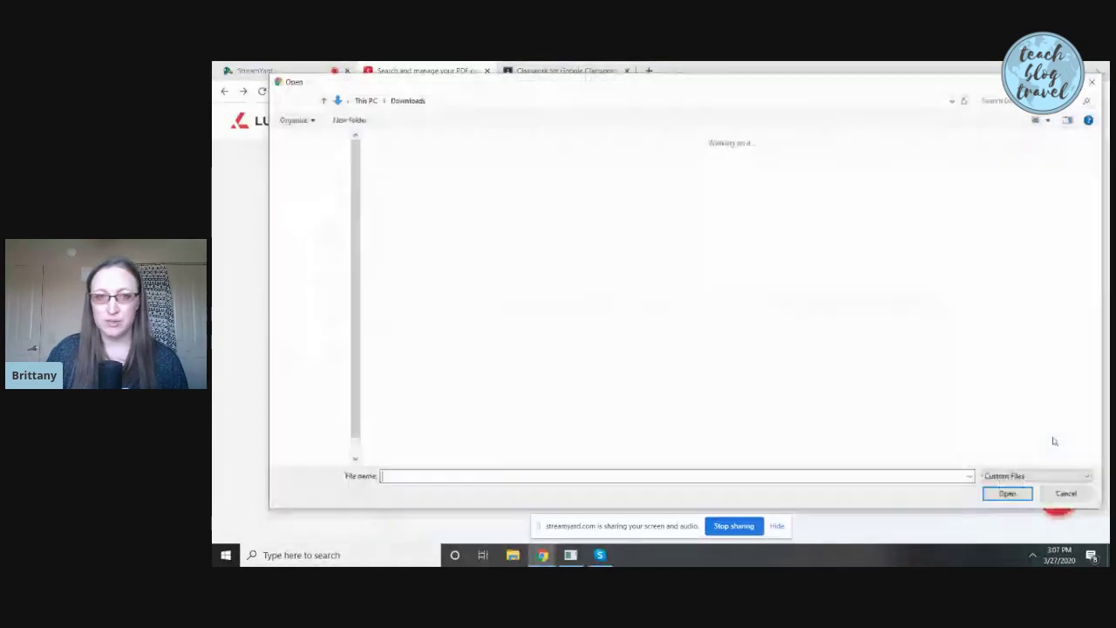
{"action": "left_click", "coordinate": [989, 100]}
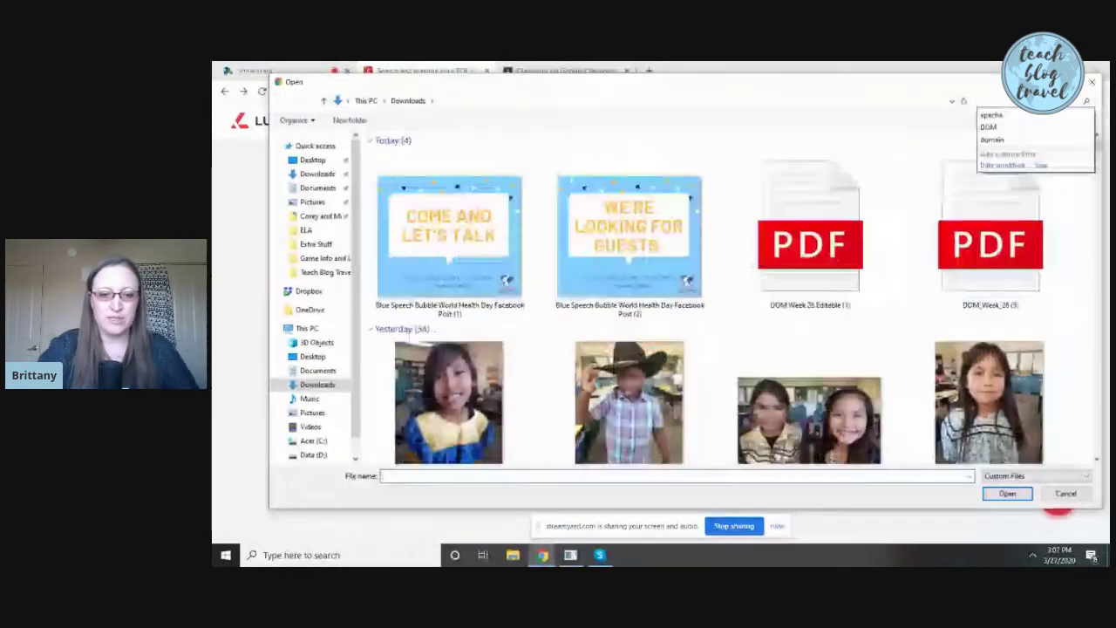
{"action": "type", "text": "dom"}
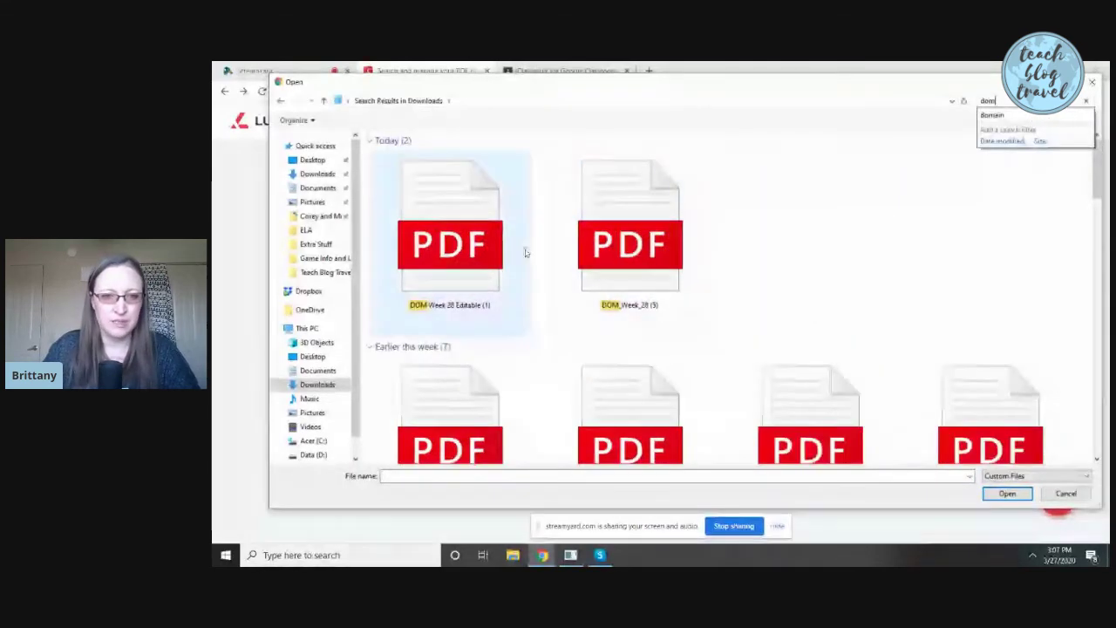
{"action": "scroll", "coordinate": [533, 274], "scroll_direction": "down", "scroll_amount": 1}
{"action": "scroll", "coordinate": [534, 274], "scroll_direction": "down", "scroll_amount": 2}
{"action": "left_click", "coordinate": [810, 348]}
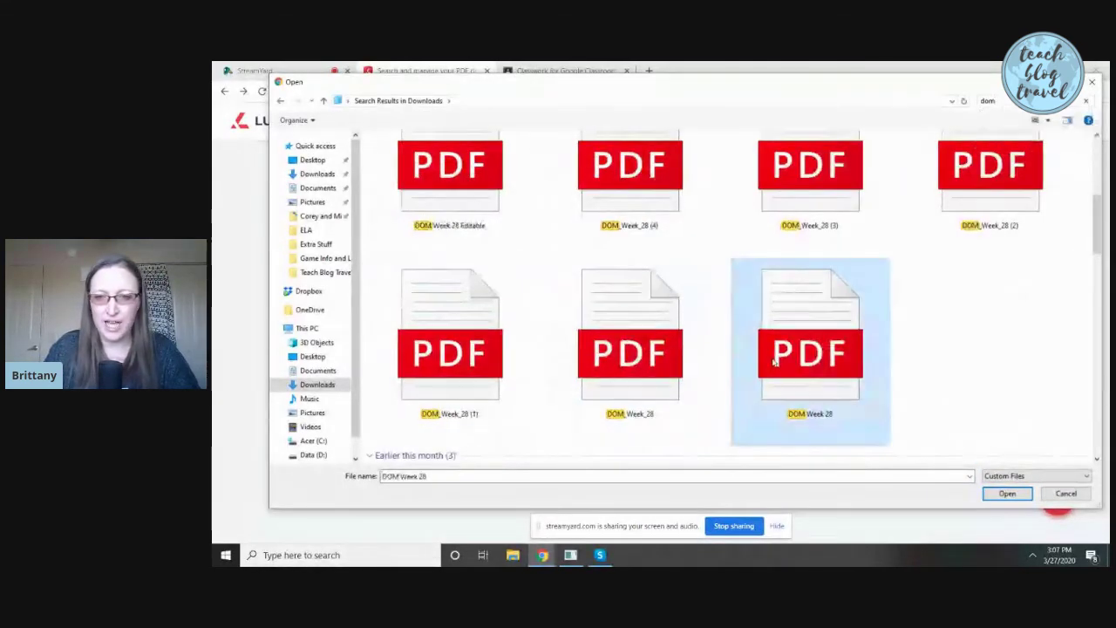
{"action": "scroll", "coordinate": [662, 366], "scroll_direction": "up", "scroll_amount": 1}
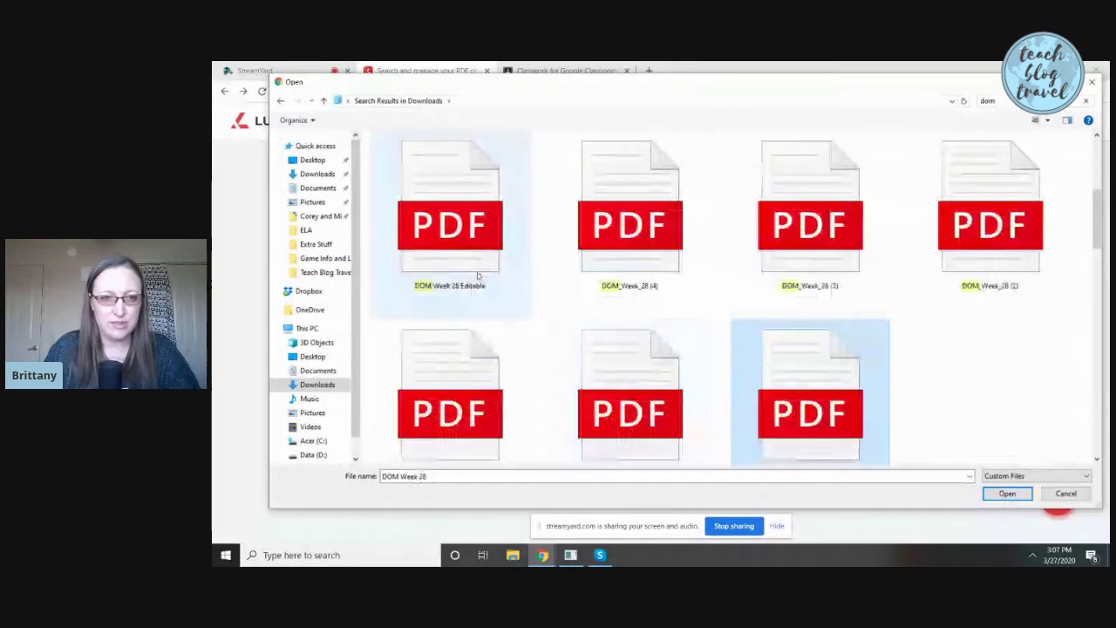
{"action": "left_click", "coordinate": [450, 218]}
{"action": "left_click", "coordinate": [1007, 493]}
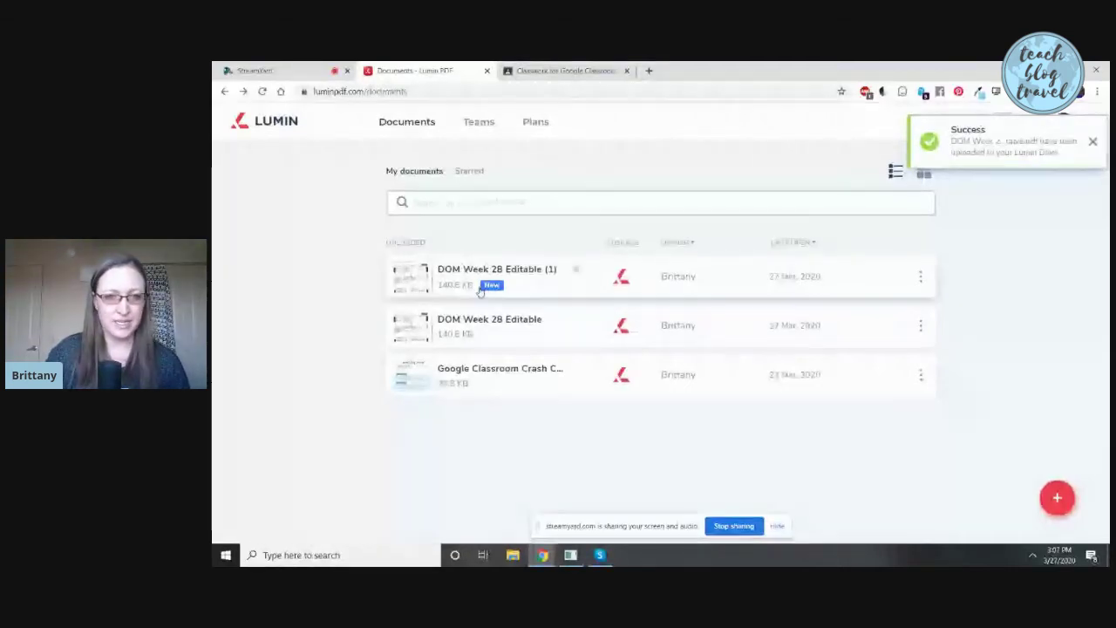
Step: Set sharing for the new "DOM Week 28 Editable (1)" PDF so anyone with the link can comment and edit, and copy its share link
{"action": "left_click", "coordinate": [922, 277]}
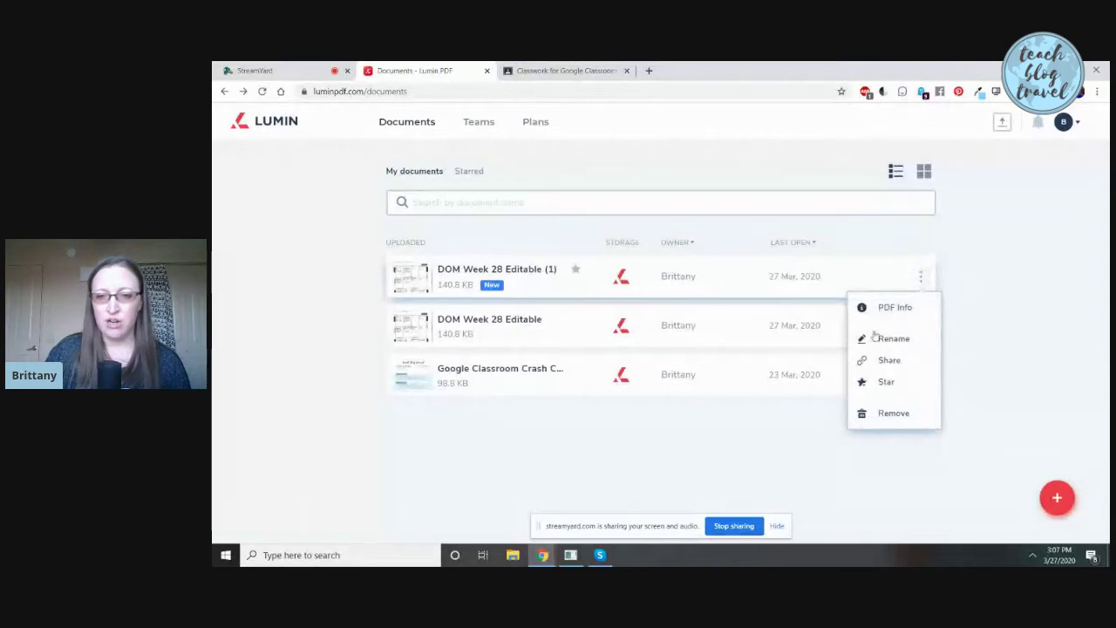
{"action": "left_click", "coordinate": [883, 360]}
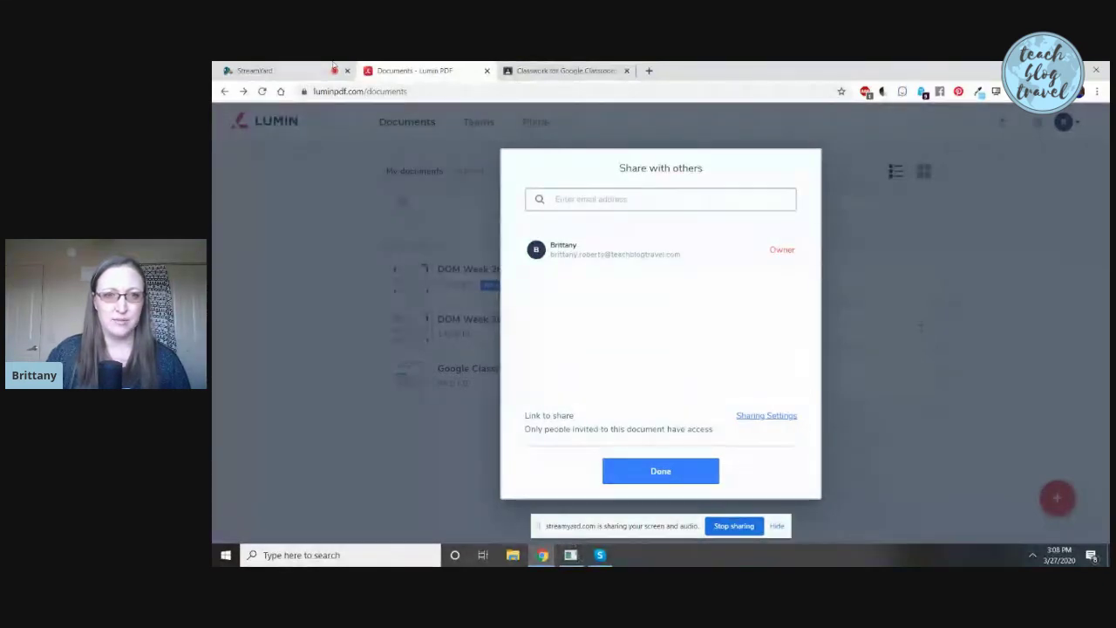
{"action": "left_click", "coordinate": [334, 69]}
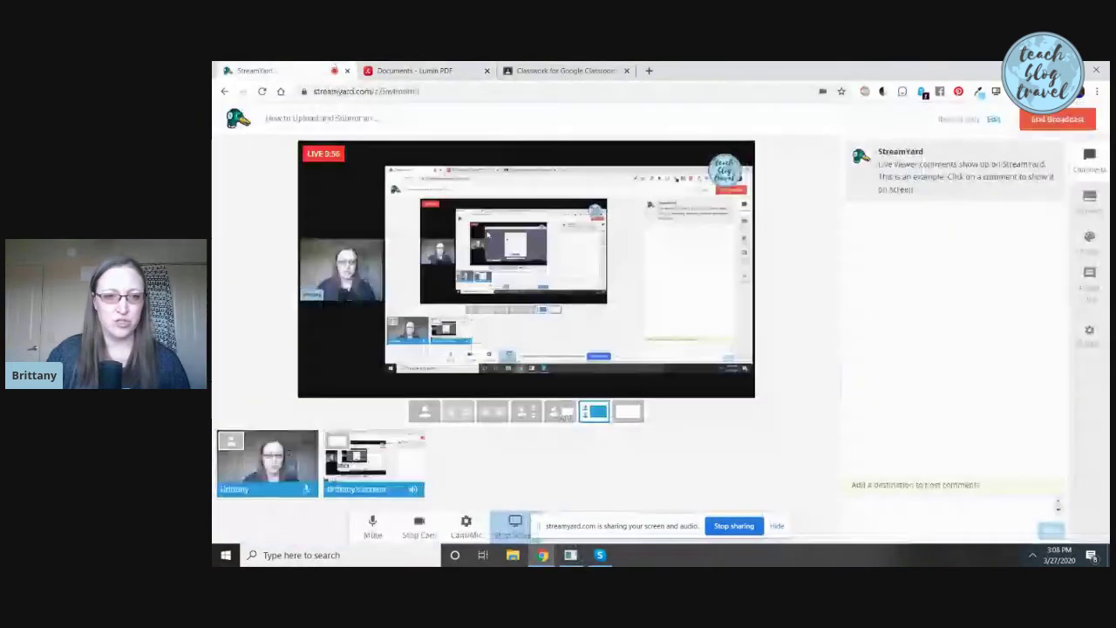
{"action": "left_click", "coordinate": [410, 70]}
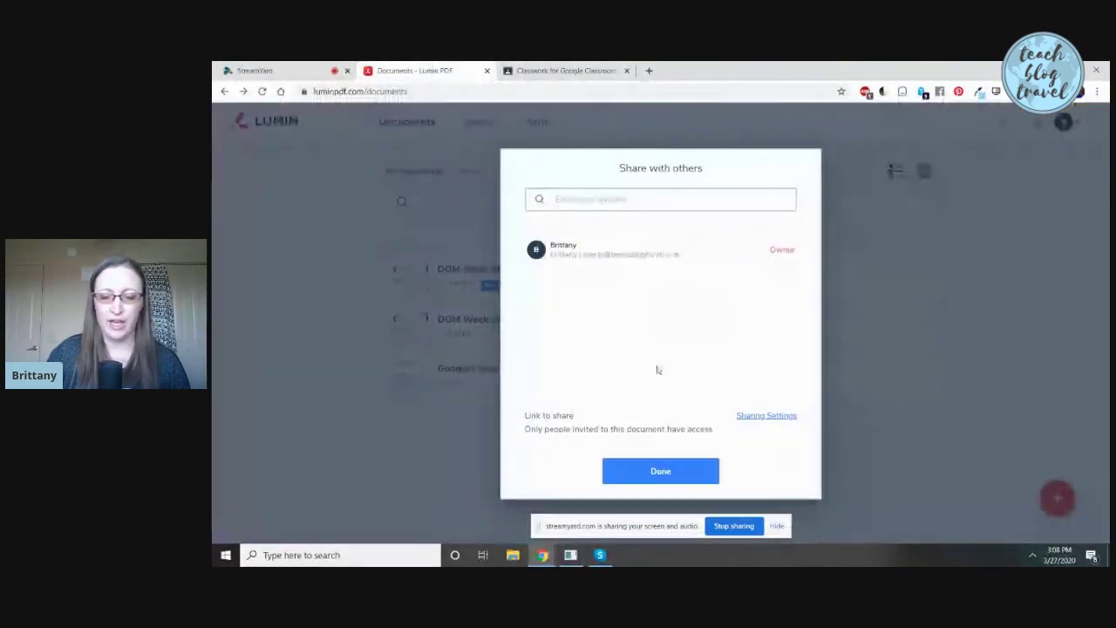
{"action": "left_click", "coordinate": [764, 416]}
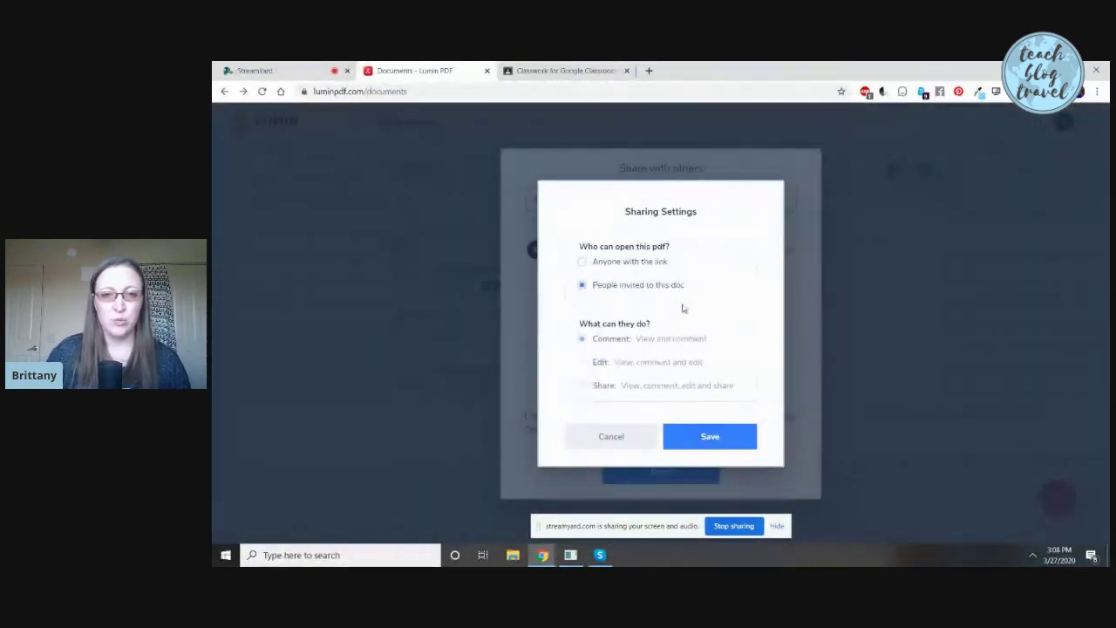
{"action": "left_click", "coordinate": [592, 263]}
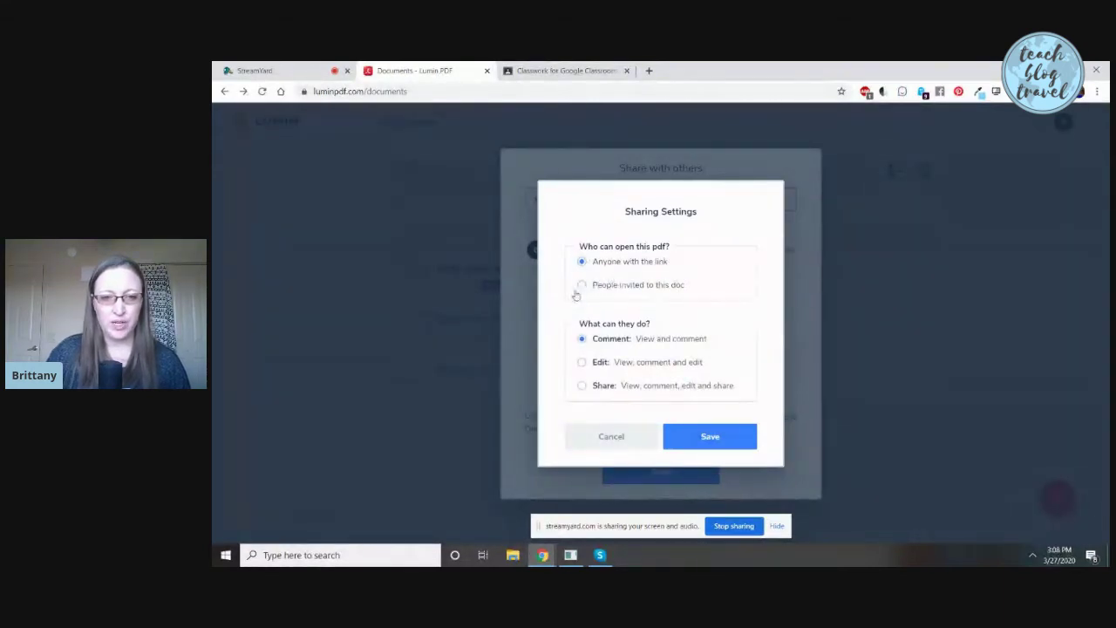
{"action": "left_click", "coordinate": [710, 436]}
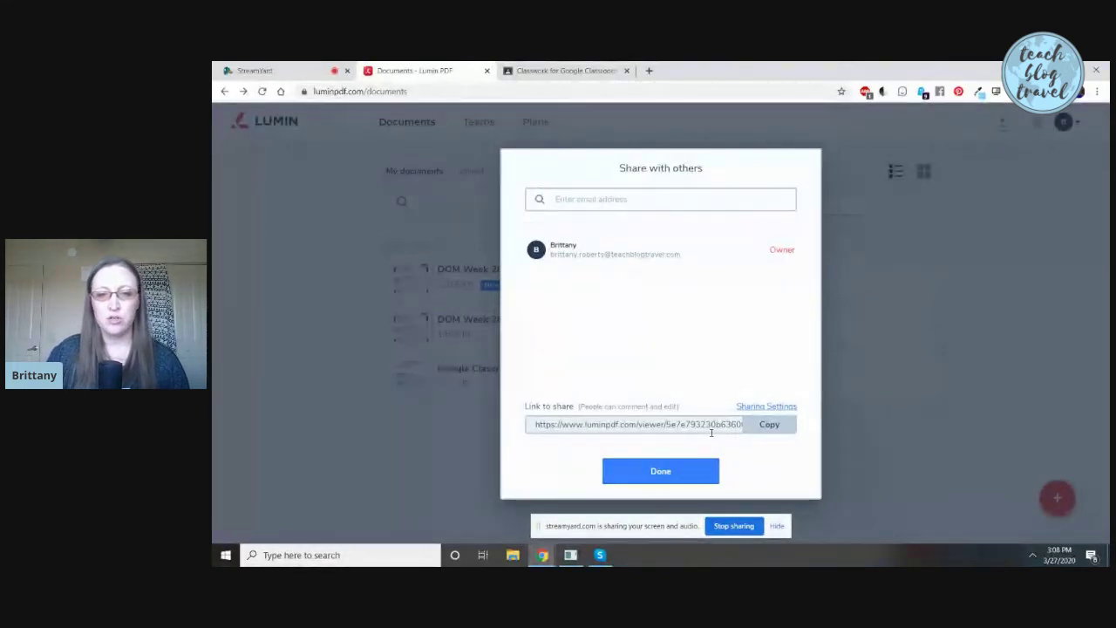
{"action": "left_click", "coordinate": [767, 425]}
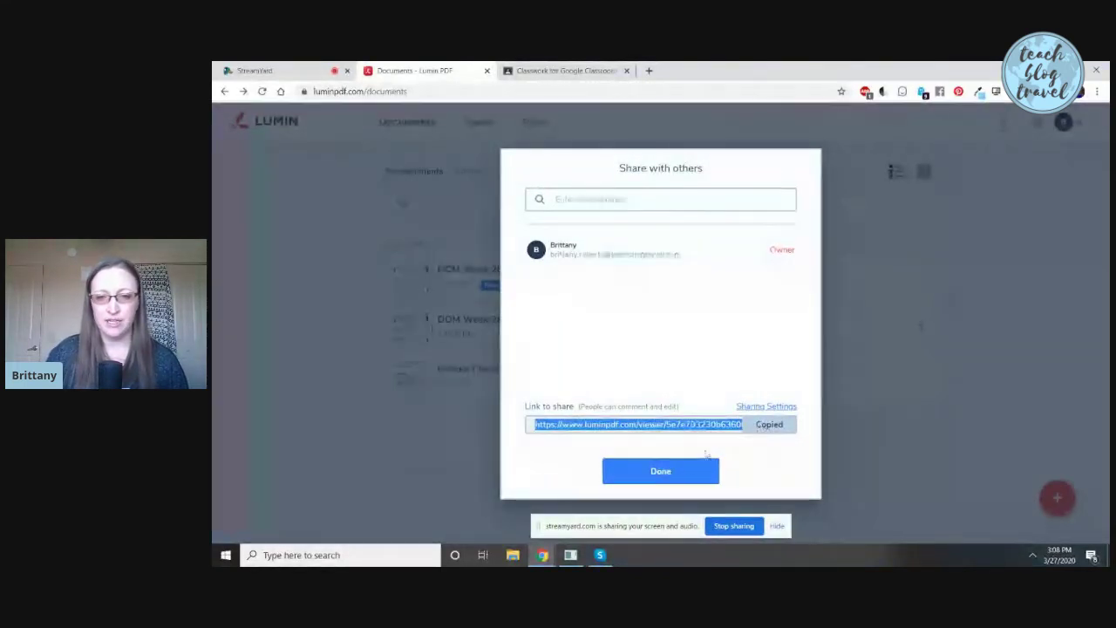
{"action": "left_click", "coordinate": [661, 470]}
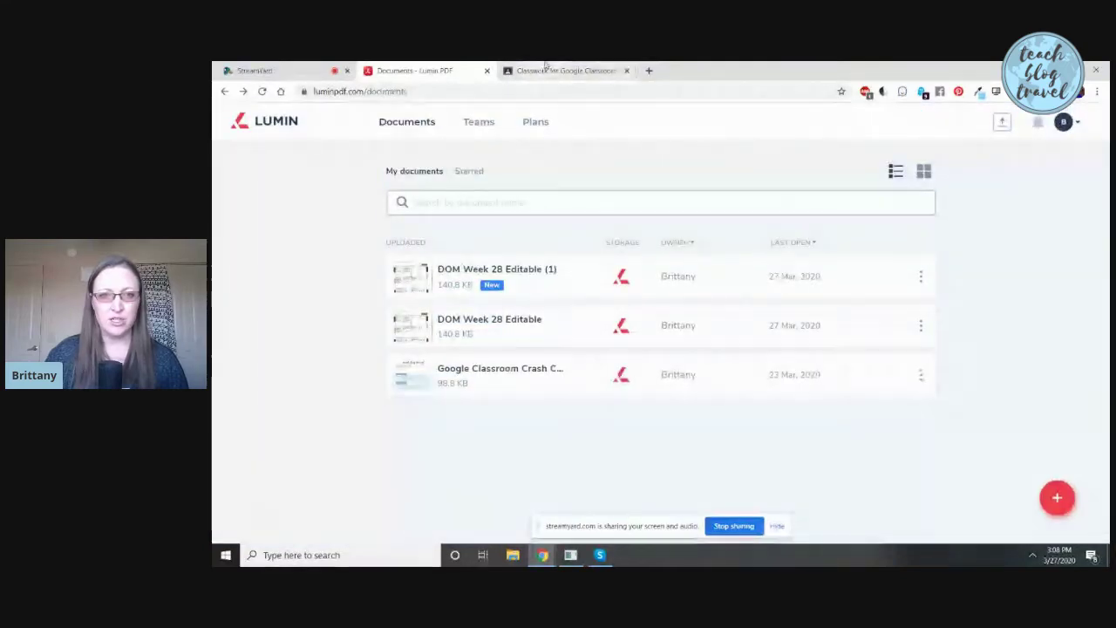
Step: Switch to Google Classroom and create a new assignment titled "Math Worksheet Assignment"
{"action": "left_click", "coordinate": [545, 67]}
{"action": "scroll", "coordinate": [568, 253], "scroll_direction": "up", "scroll_amount": 10}
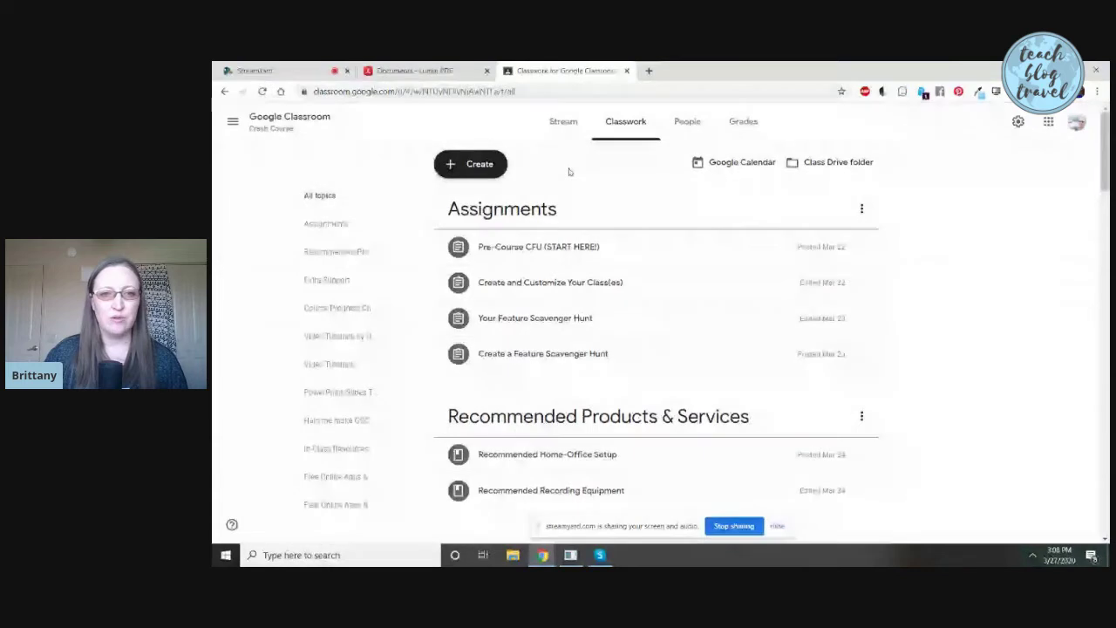
{"action": "left_click", "coordinate": [477, 166]}
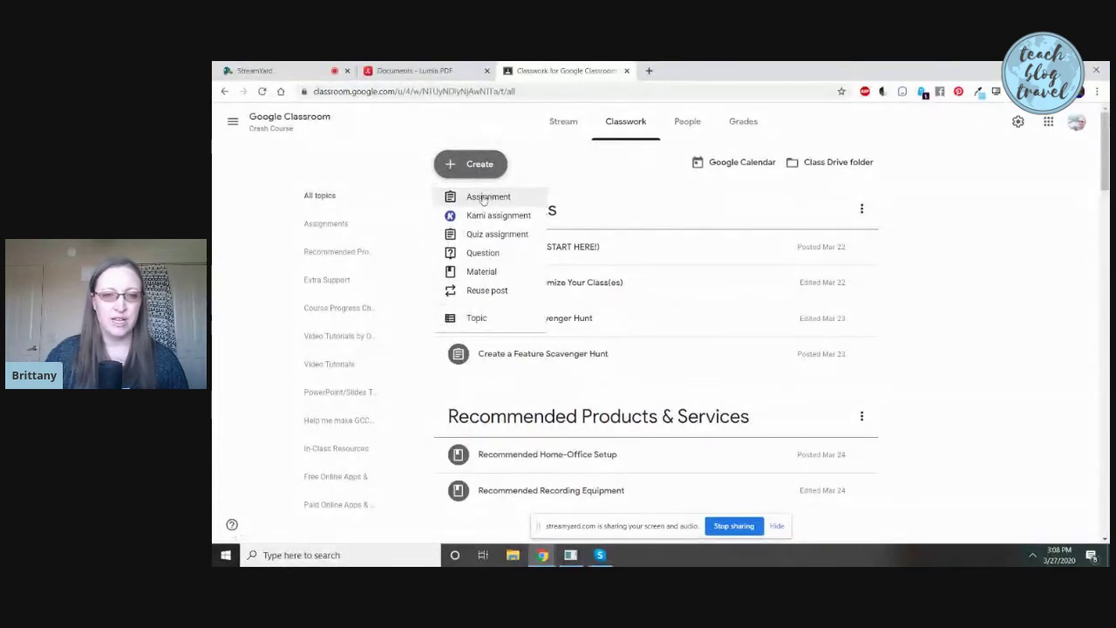
{"action": "left_click", "coordinate": [490, 197]}
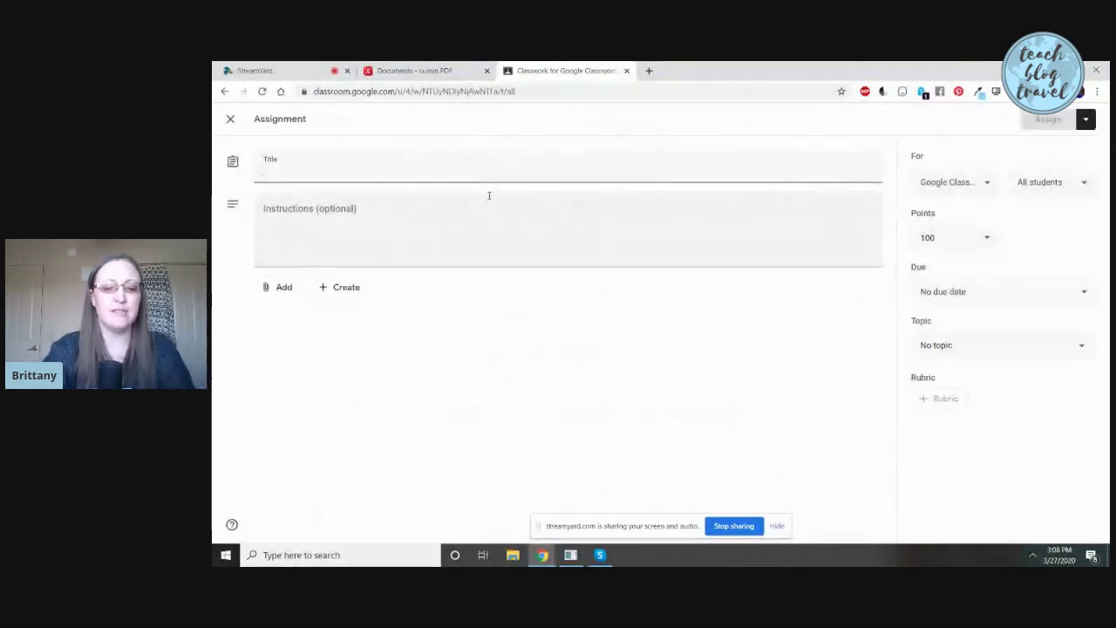
{"action": "type", "text": "Math Workkshe"}
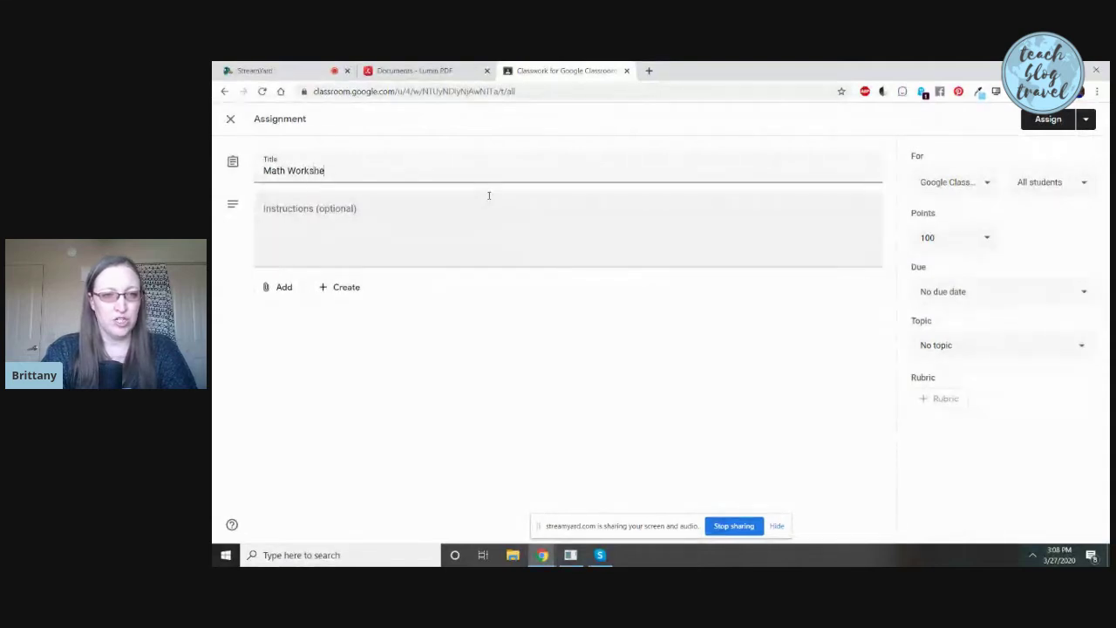
{"action": "type", "text": "et Assignment"}
Step: Begin the instructions with "Hello students," and a line "Please complete this worksheet carefully. Be sure to show your work in the text fields below!"
{"action": "left_click", "coordinate": [489, 197]}
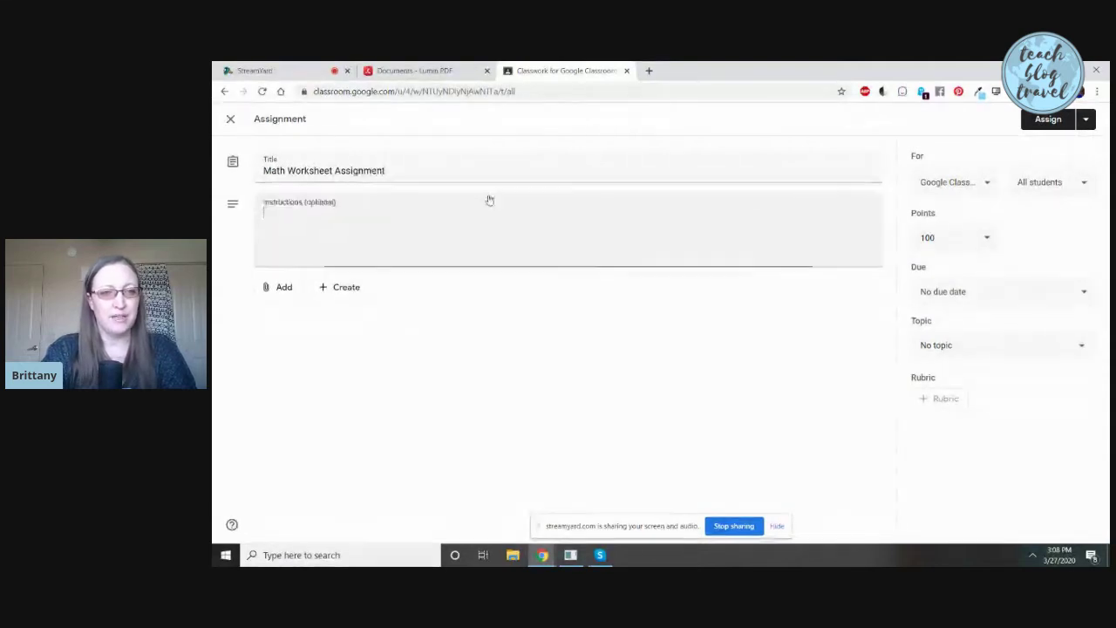
{"action": "type", "text": "Hello"}
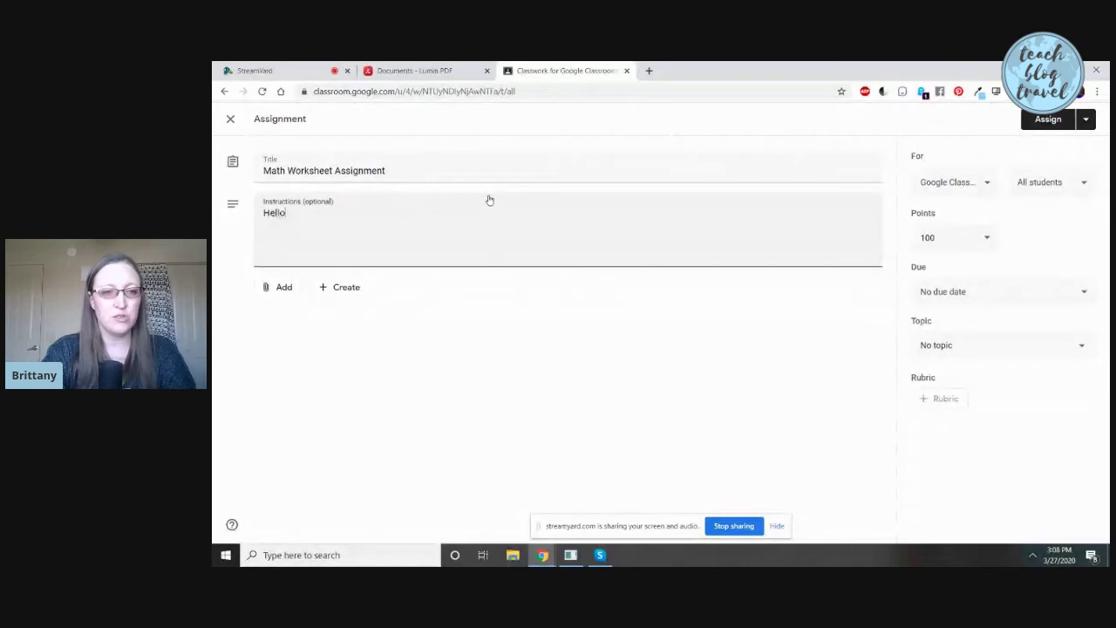
{"action": "type", "text": " stPlease"}
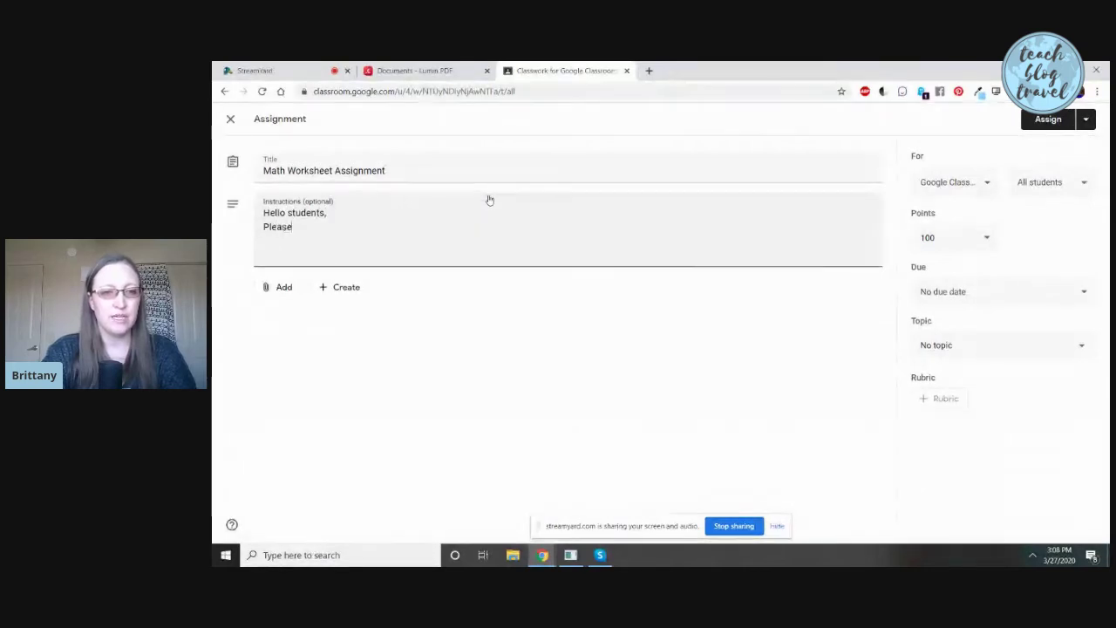
{"action": "type", "text": " co"}
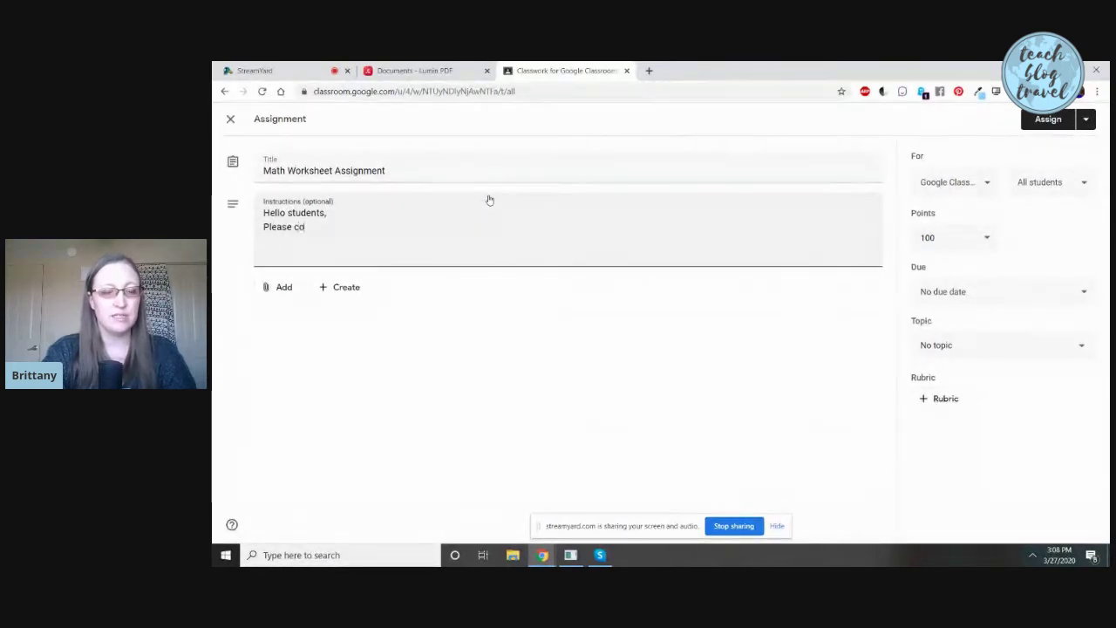
{"action": "type", "text": "mplete this workshee"}
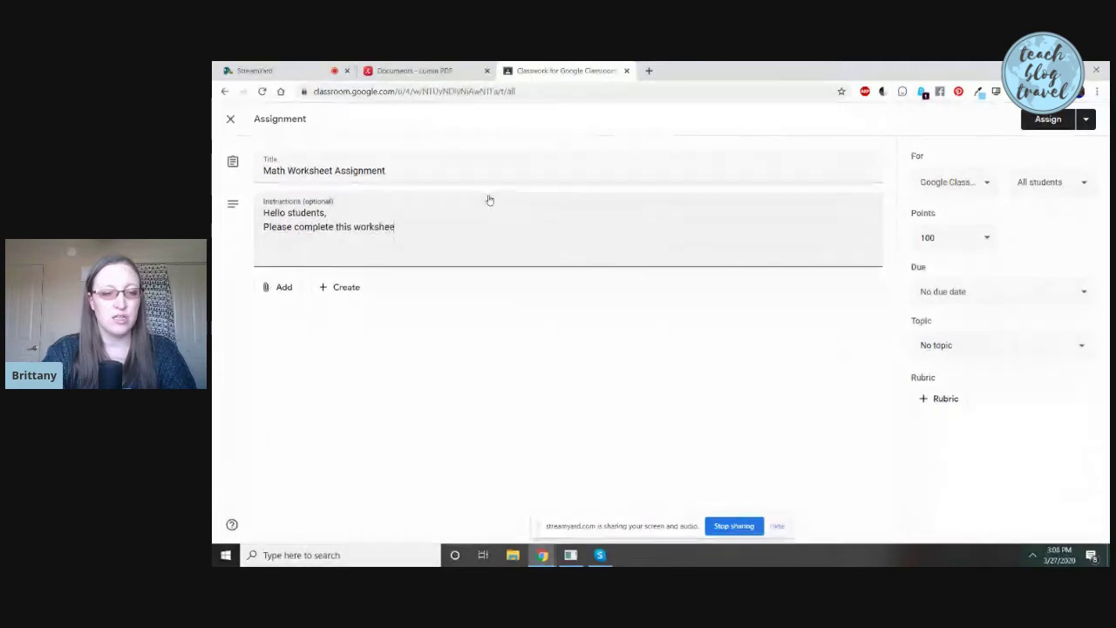
{"action": "type", "text": "t carefully. Be sure"}
{"action": "type", "text": " to show your wot"}
{"action": "type", "text": "k in the text fie"}
{"action": "type", "text": "lds below!"}
Step: Add a further instruction line reading "After you've edited it, save it as a PDF - then turn it in here."
{"action": "type", "text": "After you've edi"}
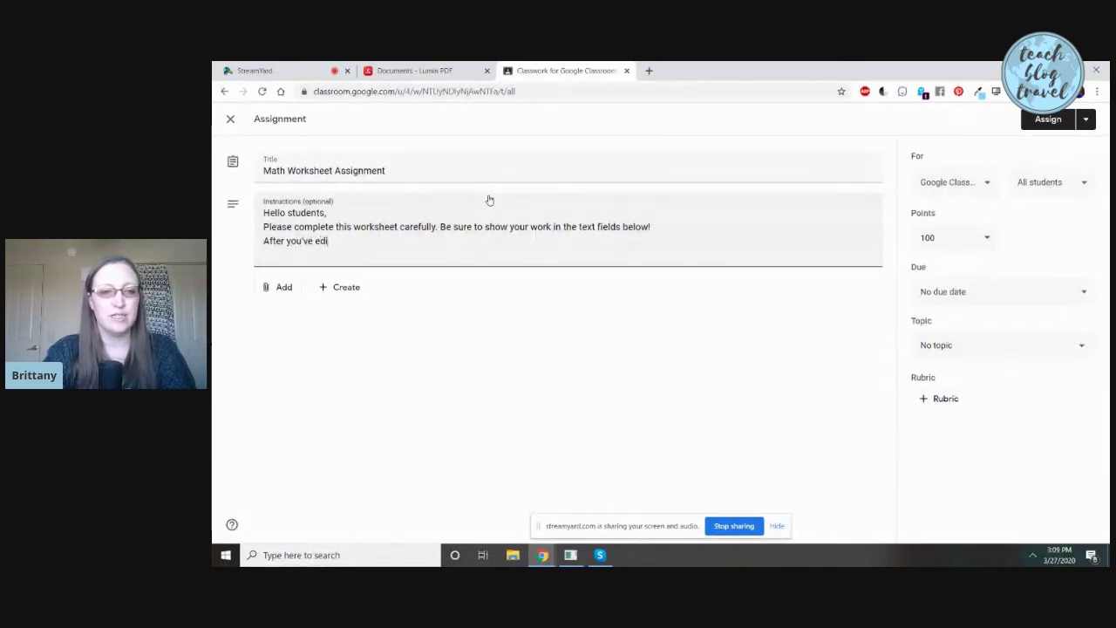
{"action": "type", "text": "ted it, save i"}
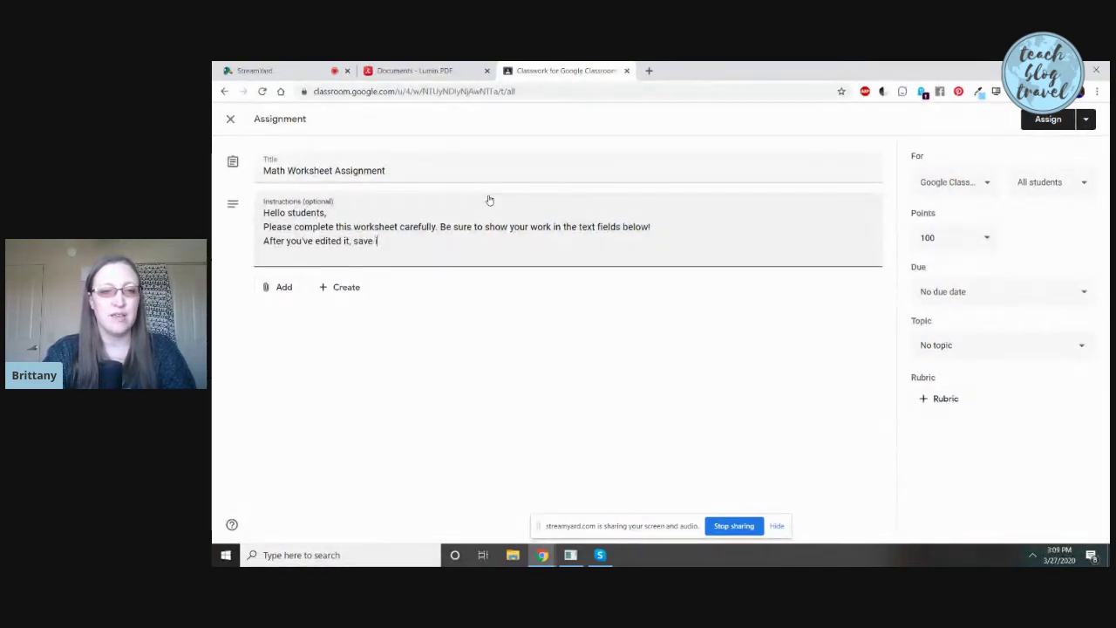
{"action": "type", "text": "t as a PDF"}
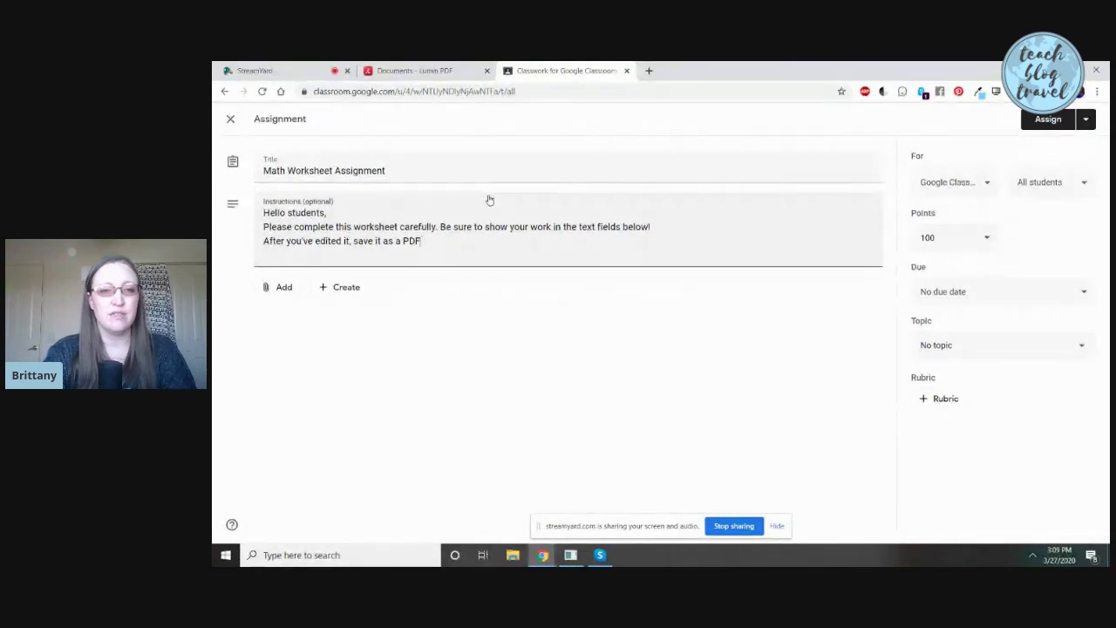
{"action": "type", "text": " - then turn it in here."}
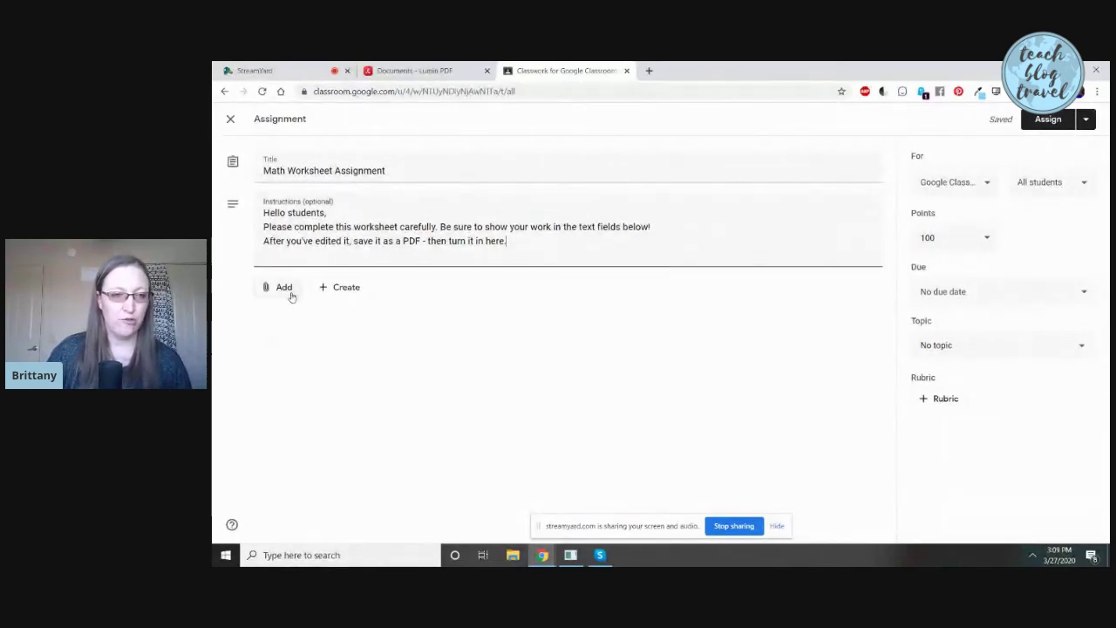
Step: Start attaching a file to the assignment through Google Drive, using an upload from the device
{"action": "left_click", "coordinate": [278, 290]}
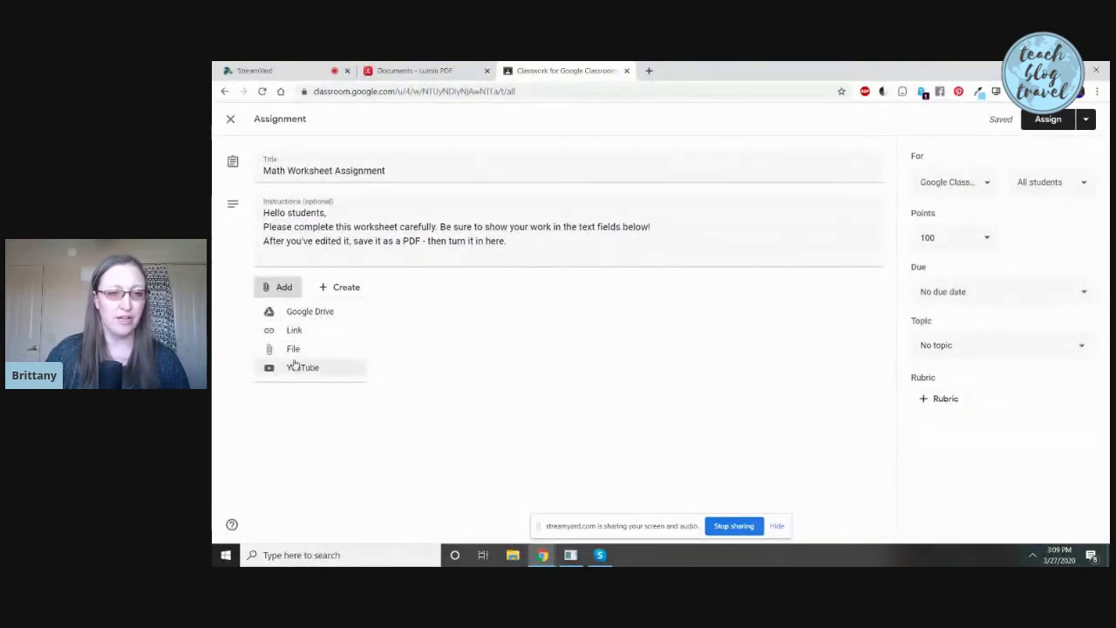
{"action": "left_click", "coordinate": [301, 316]}
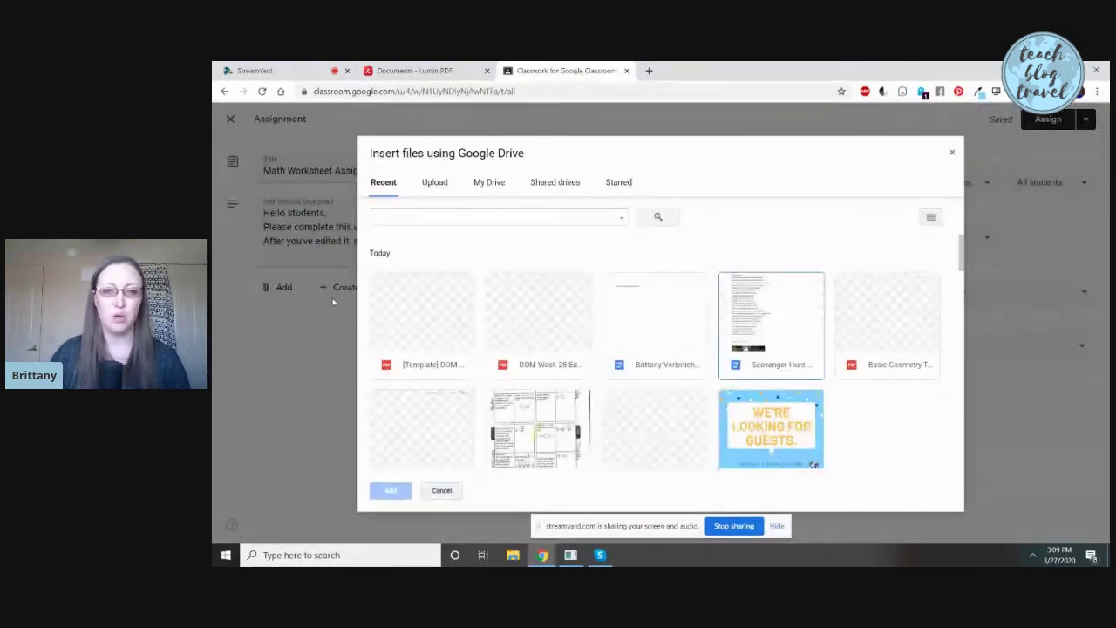
{"action": "left_click", "coordinate": [433, 183]}
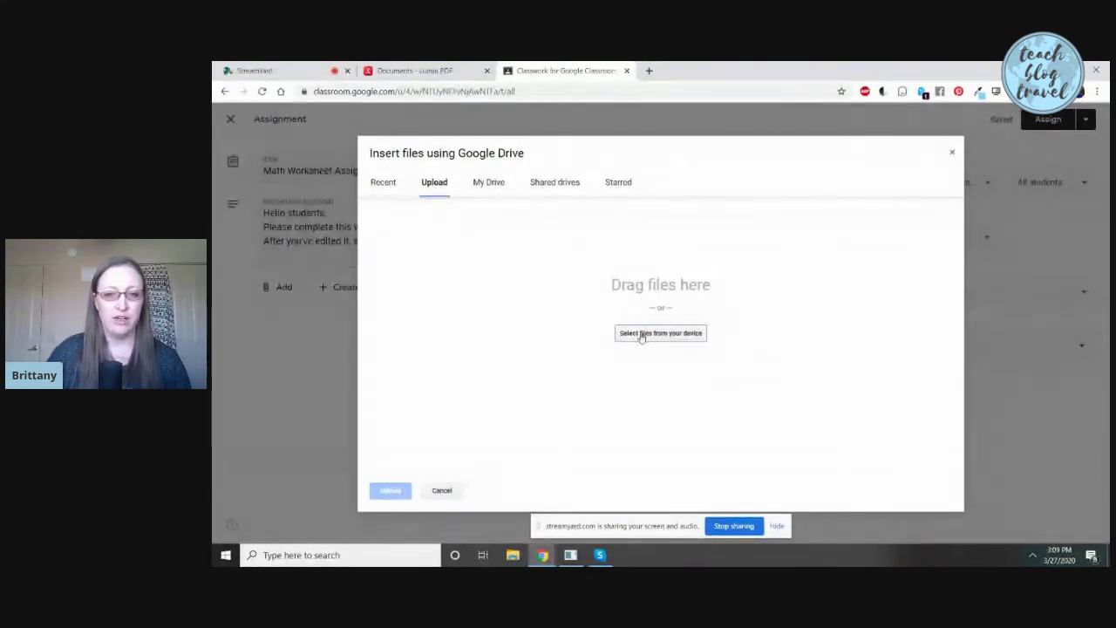
{"action": "left_click", "coordinate": [640, 336]}
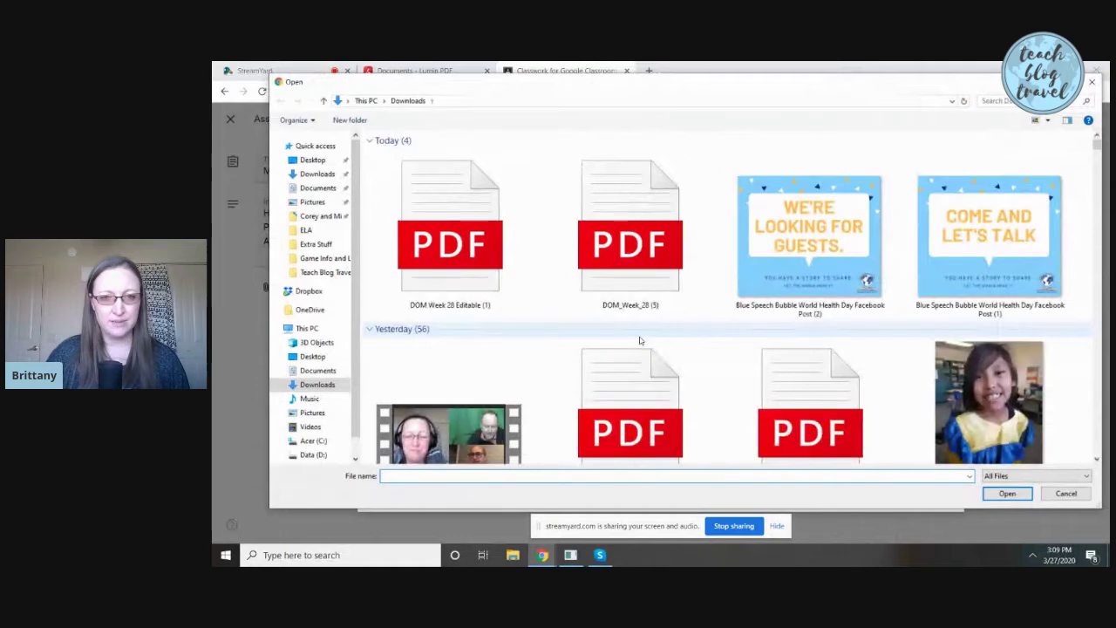
{"action": "left_click", "coordinate": [453, 251]}
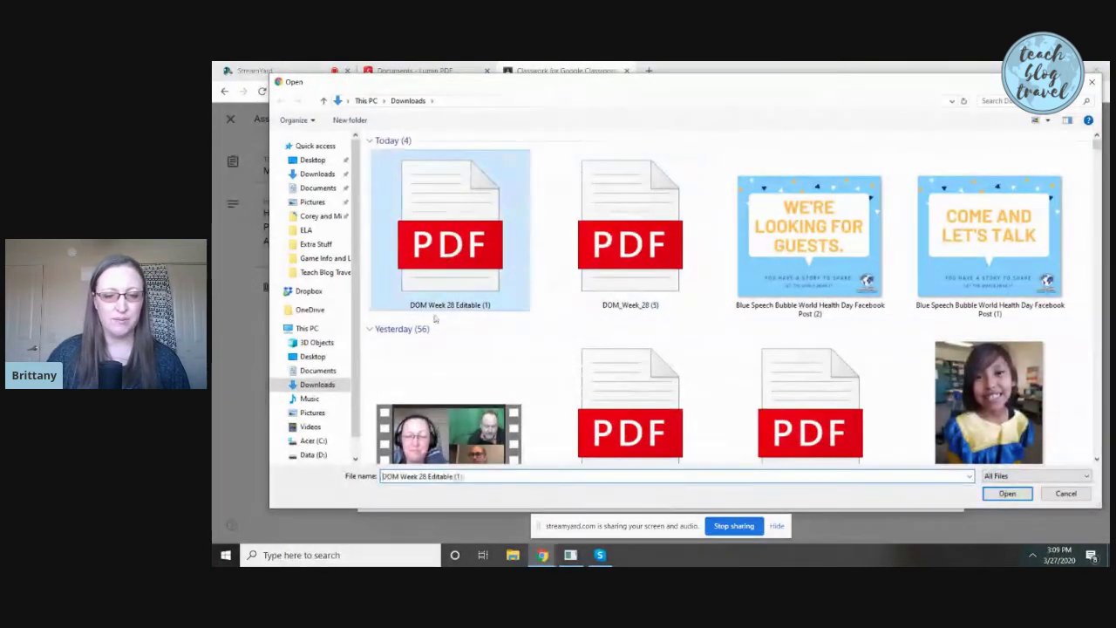
{"action": "left_click", "coordinate": [1004, 493]}
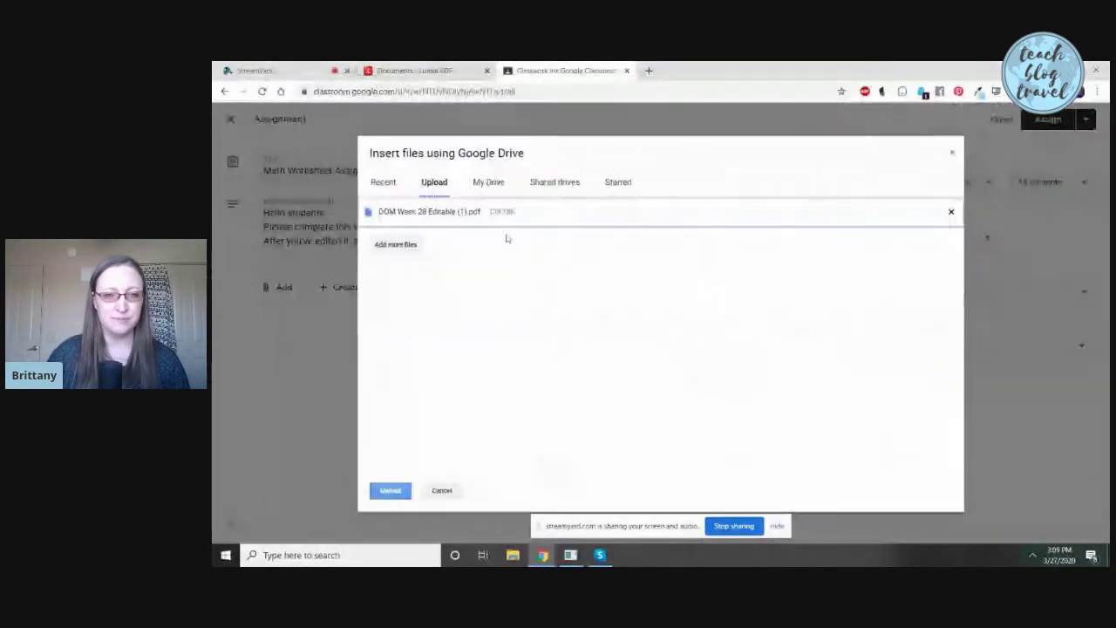
{"action": "left_click", "coordinate": [951, 211]}
Step: Browse the device for the file to upload and search the Downloads folder for "dom"
{"action": "left_click", "coordinate": [633, 334]}
{"action": "left_click", "coordinate": [1009, 101]}
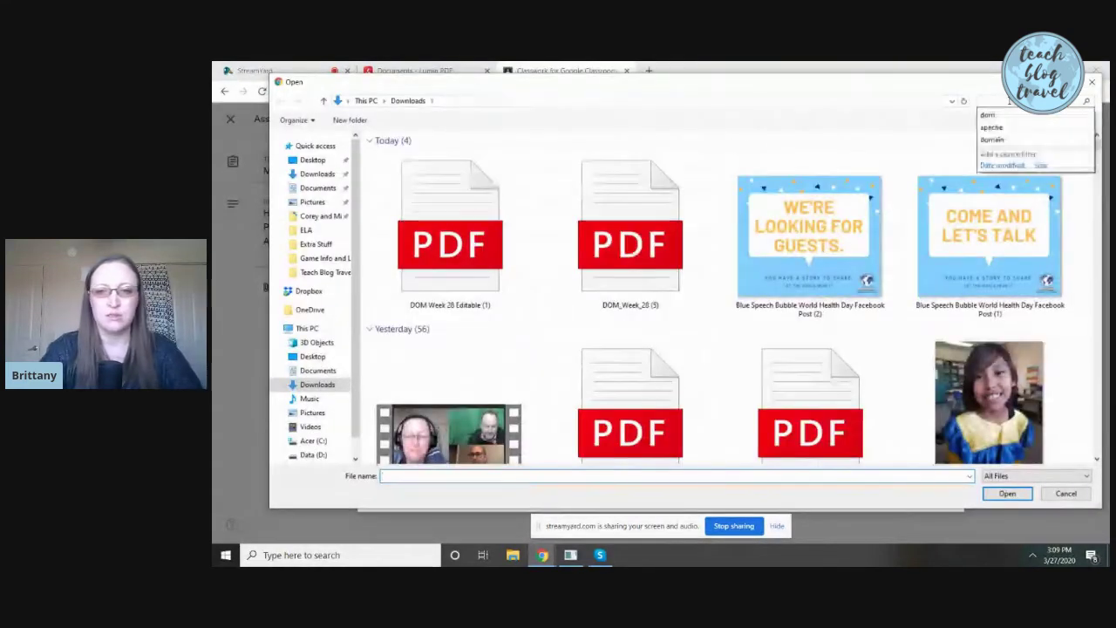
{"action": "type", "text": "dom"}
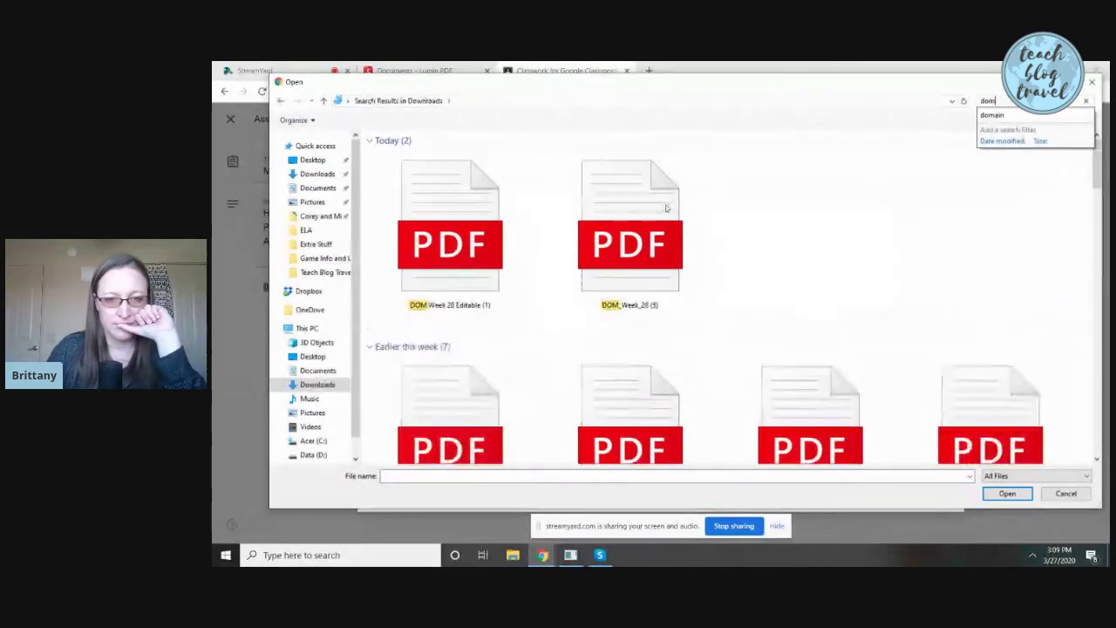